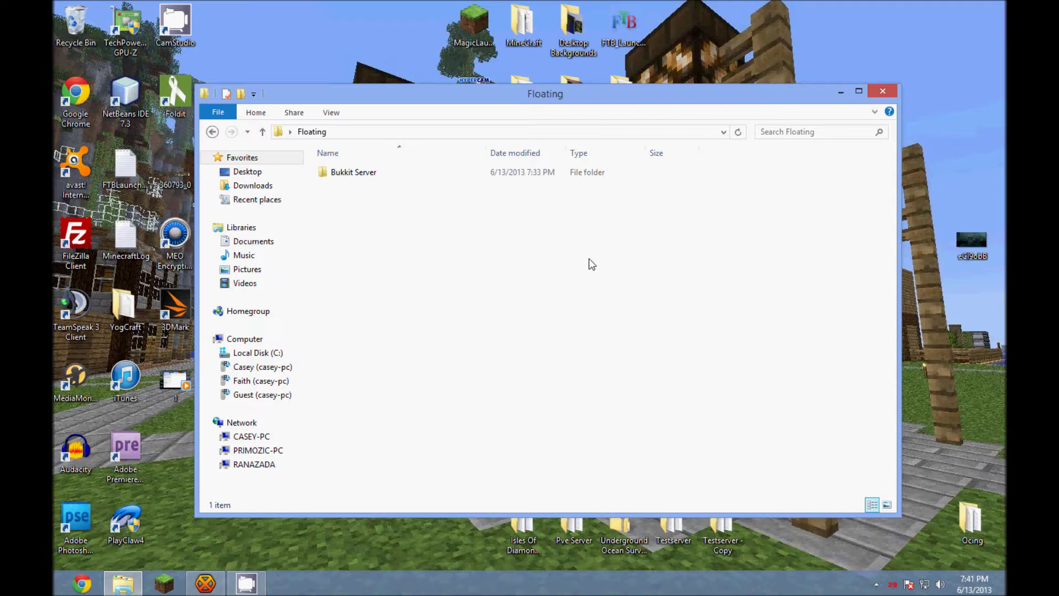
Open the Bukkit Server folder and look inside its plugins folder for the TerrainControl plugin.
{"action": "double_click", "coordinate": [389, 170]}
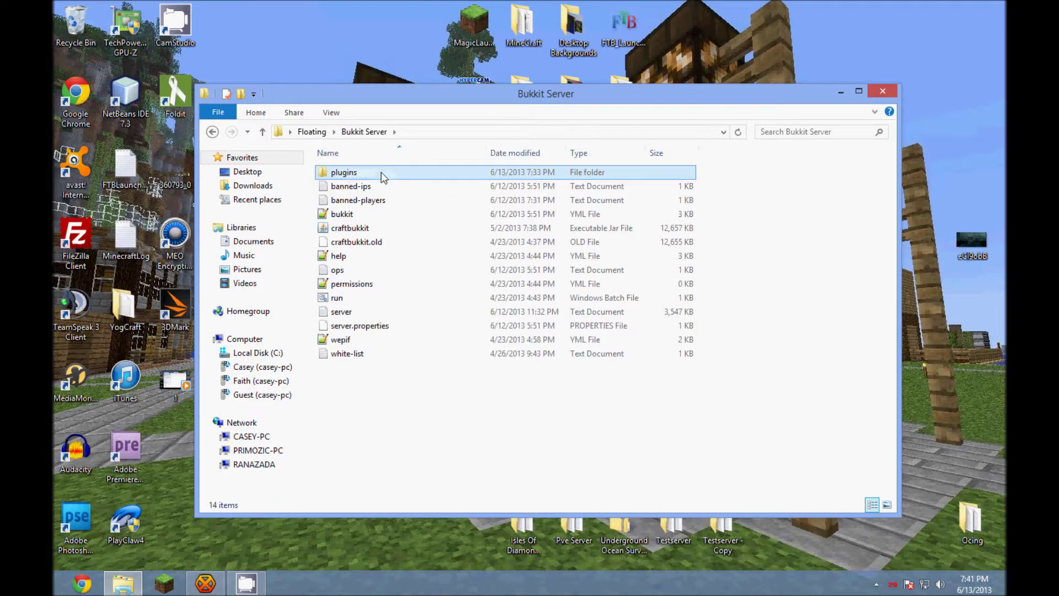
{"action": "double_click", "coordinate": [381, 172]}
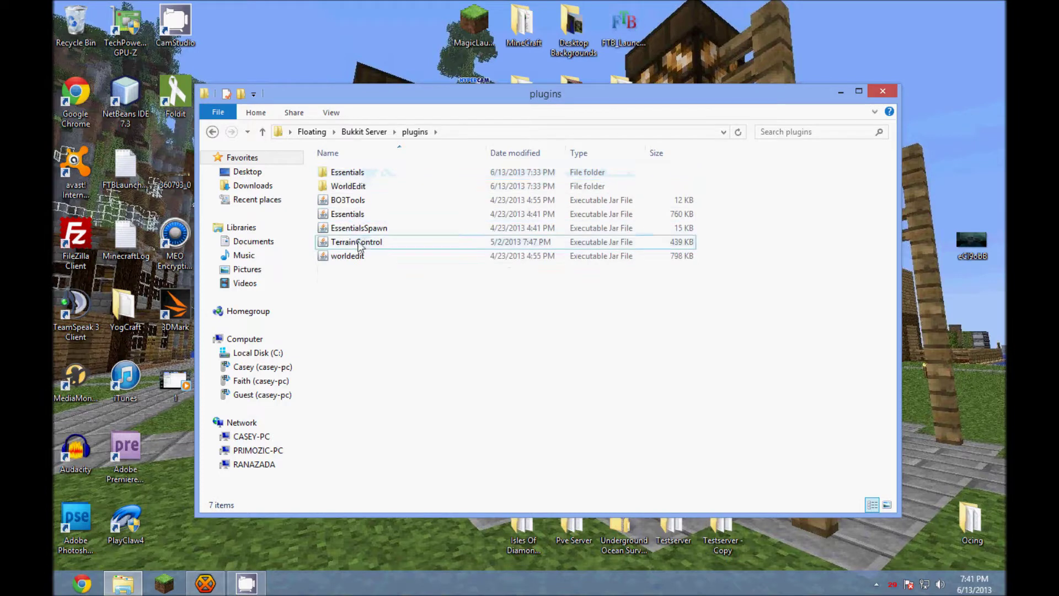
{"action": "left_click", "coordinate": [213, 131]}
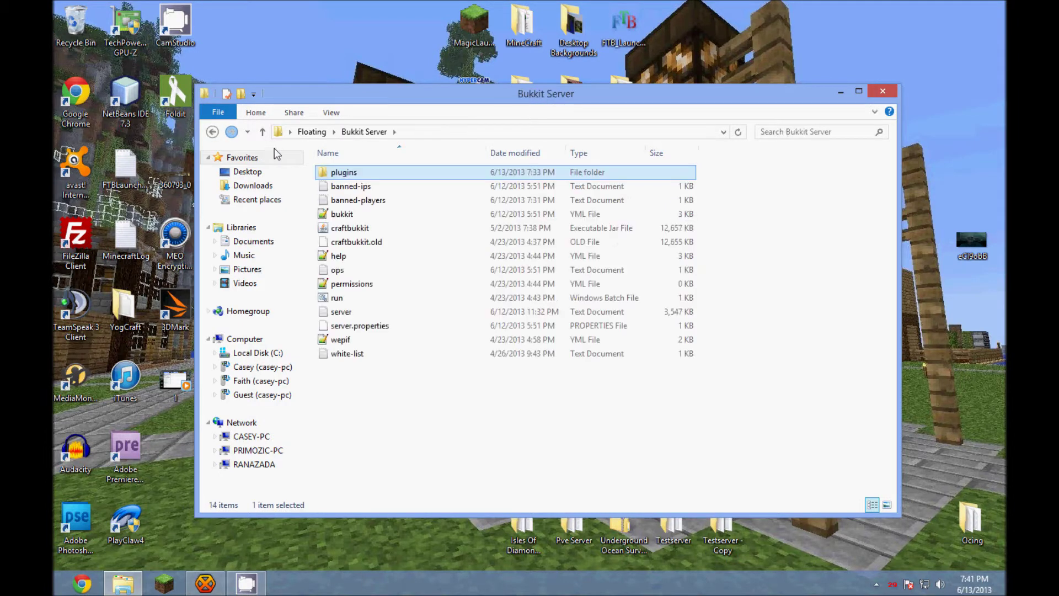
Start the Bukkit server from the run batch file and shut it down with the stop command once it has loaded.
{"action": "double_click", "coordinate": [337, 298]}
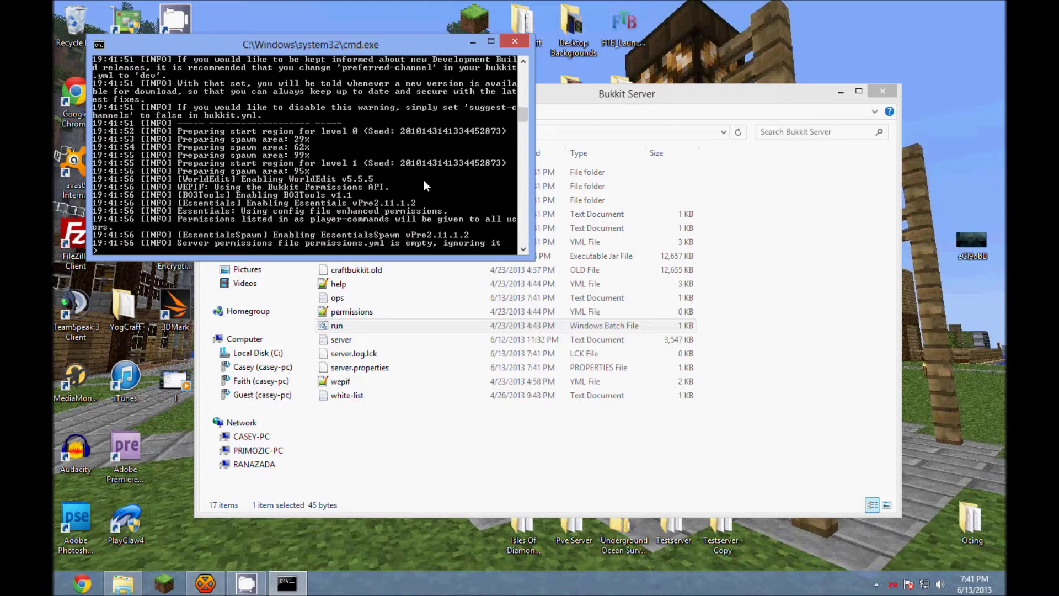
{"action": "type", "text": "stop"}
{"action": "key", "text": "Return"}
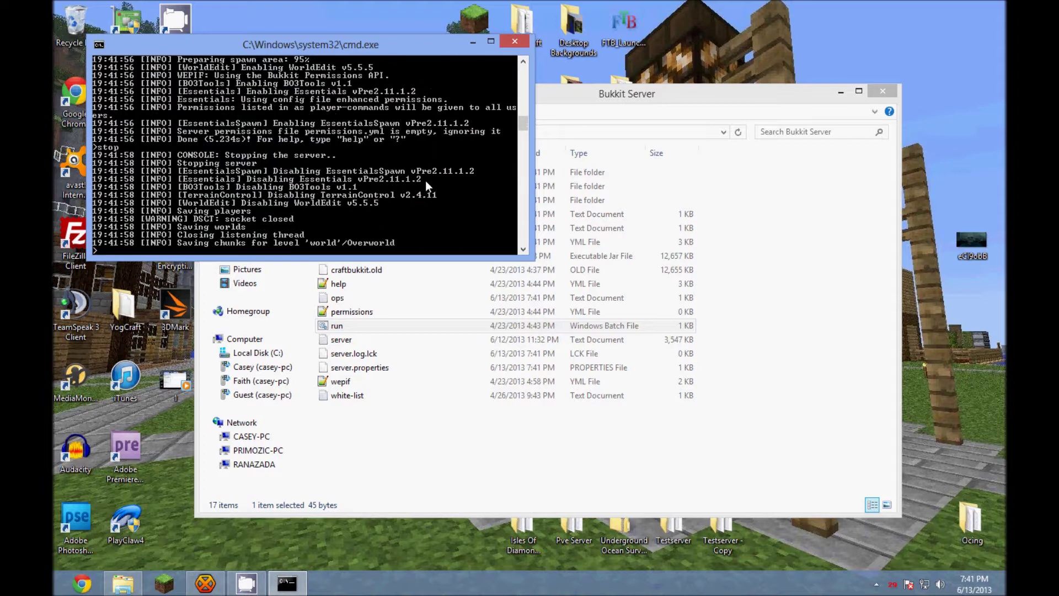
Open the WorldConfig file from the worlds/world folder of the TerrainControl plugin.
{"action": "left_click", "coordinate": [507, 138]}
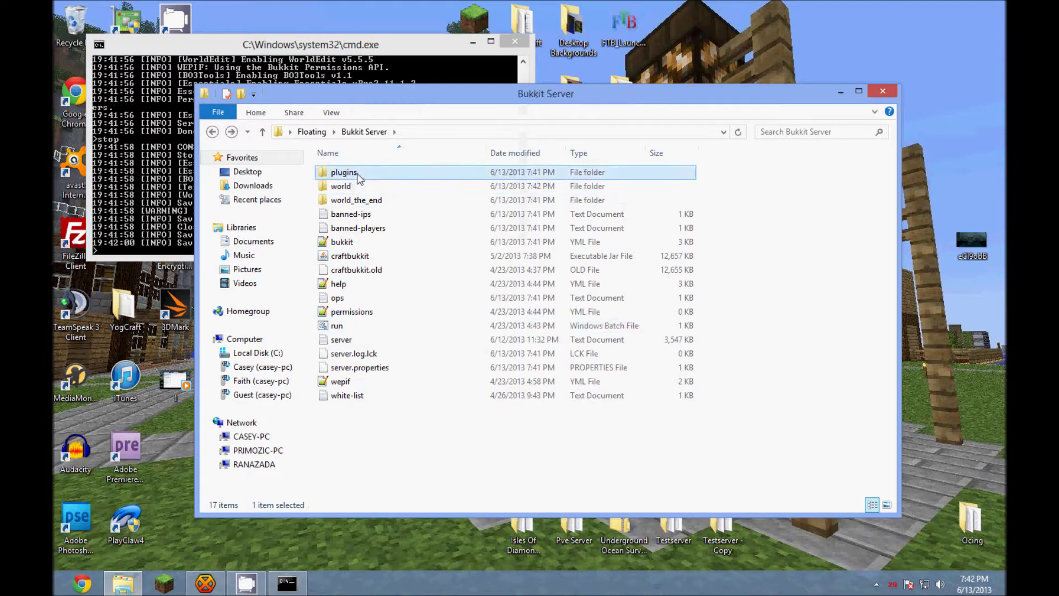
{"action": "double_click", "coordinate": [339, 172]}
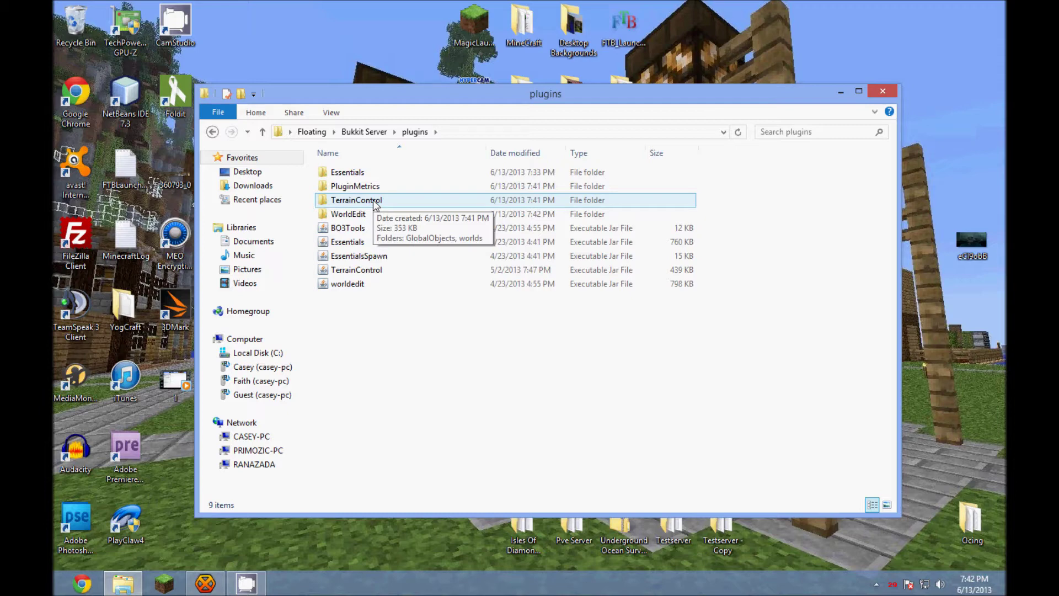
{"action": "double_click", "coordinate": [371, 201]}
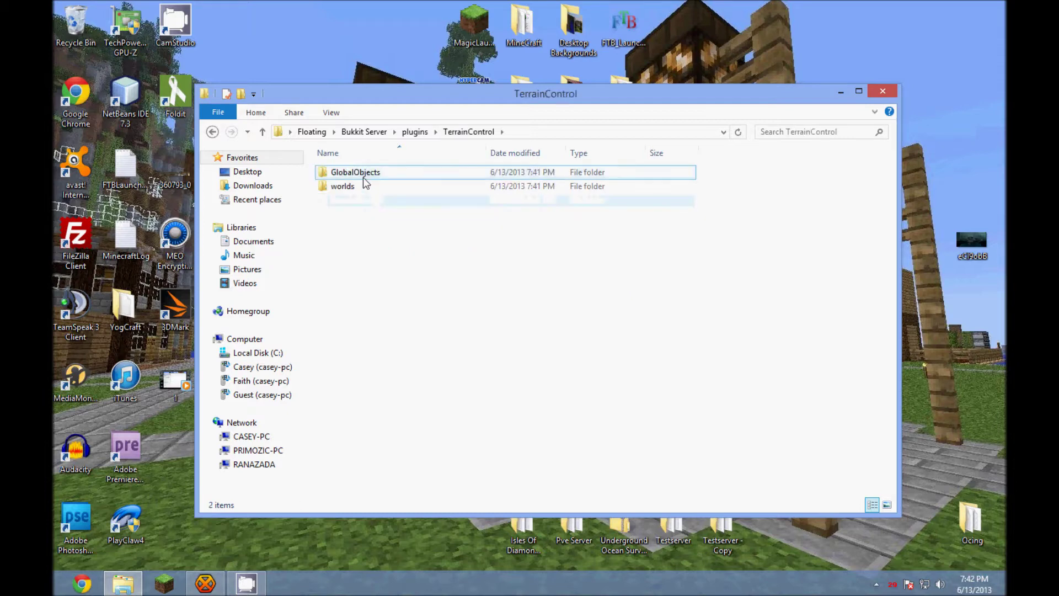
{"action": "double_click", "coordinate": [362, 184]}
{"action": "double_click", "coordinate": [359, 175]}
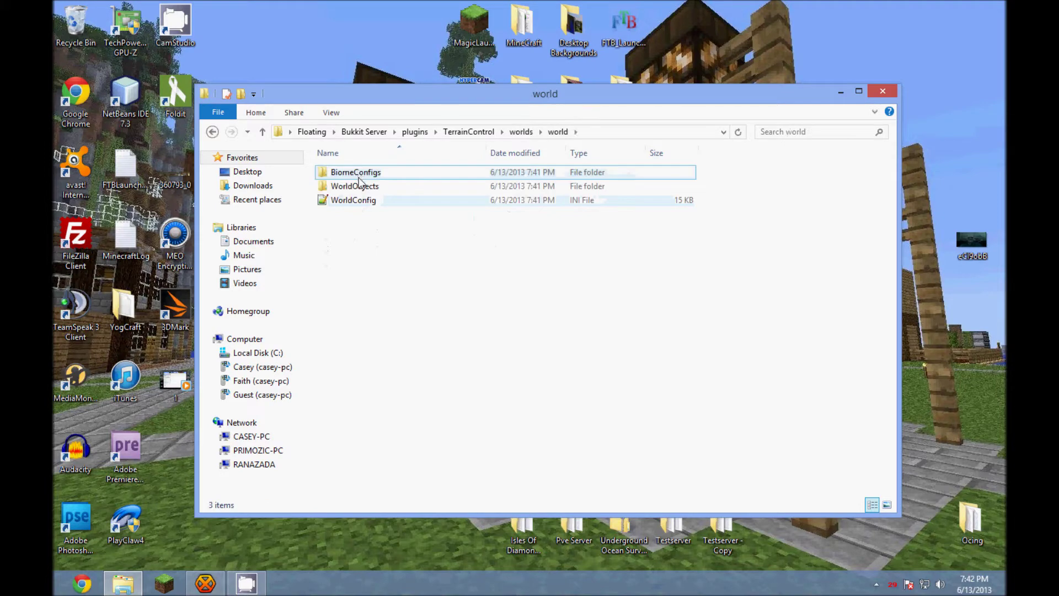
{"action": "left_click", "coordinate": [366, 201]}
{"action": "double_click", "coordinate": [371, 201]}
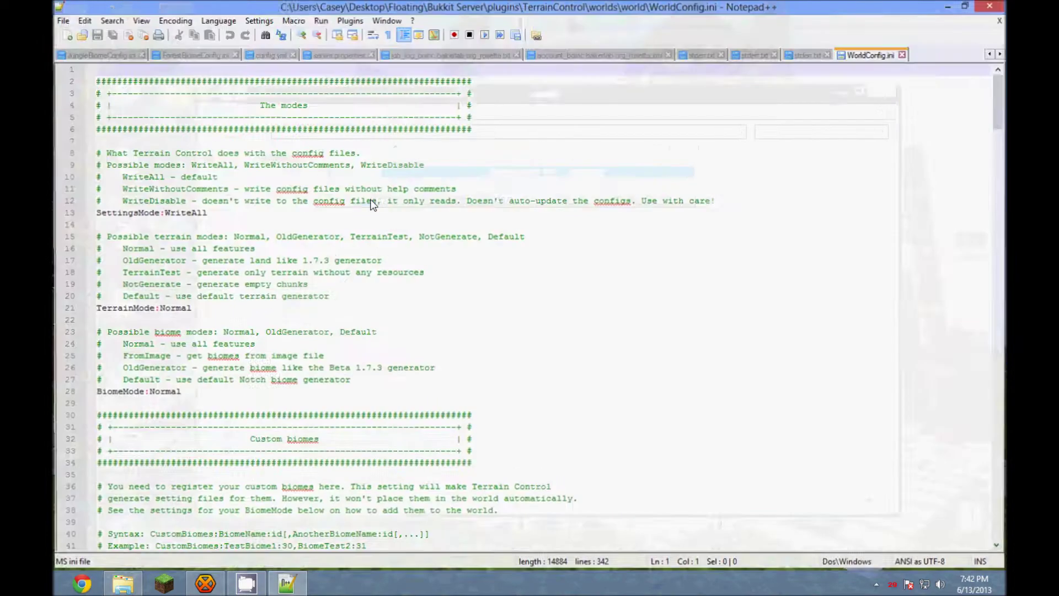
Close all other open documents, keeping only WorldConfig.ini.
{"action": "scroll", "coordinate": [366, 220], "scroll_direction": "down", "scroll_amount": 5}
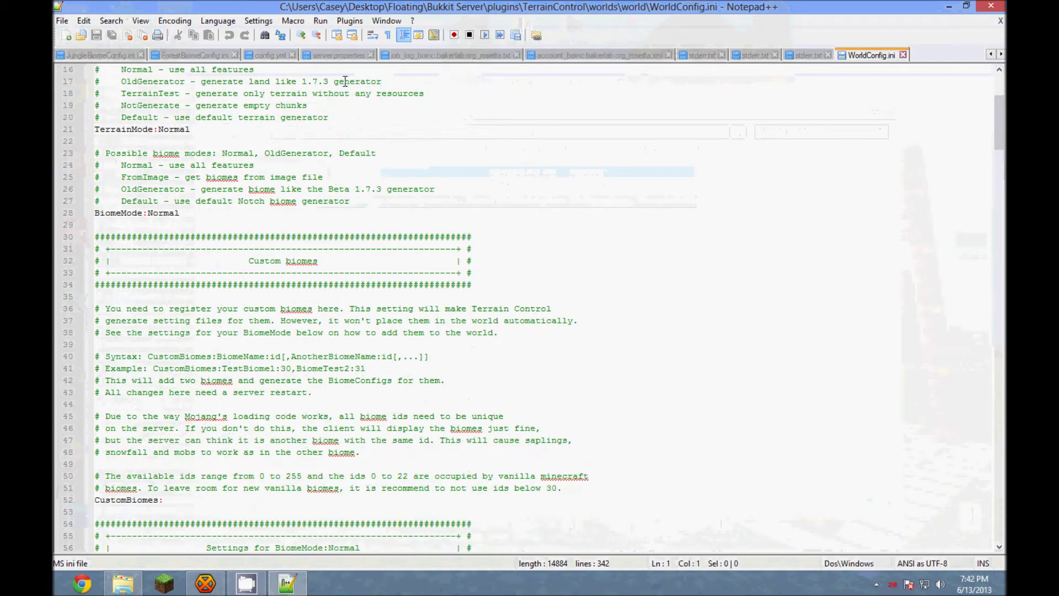
{"action": "right_click", "coordinate": [866, 56]}
{"action": "left_click", "coordinate": [888, 79]}
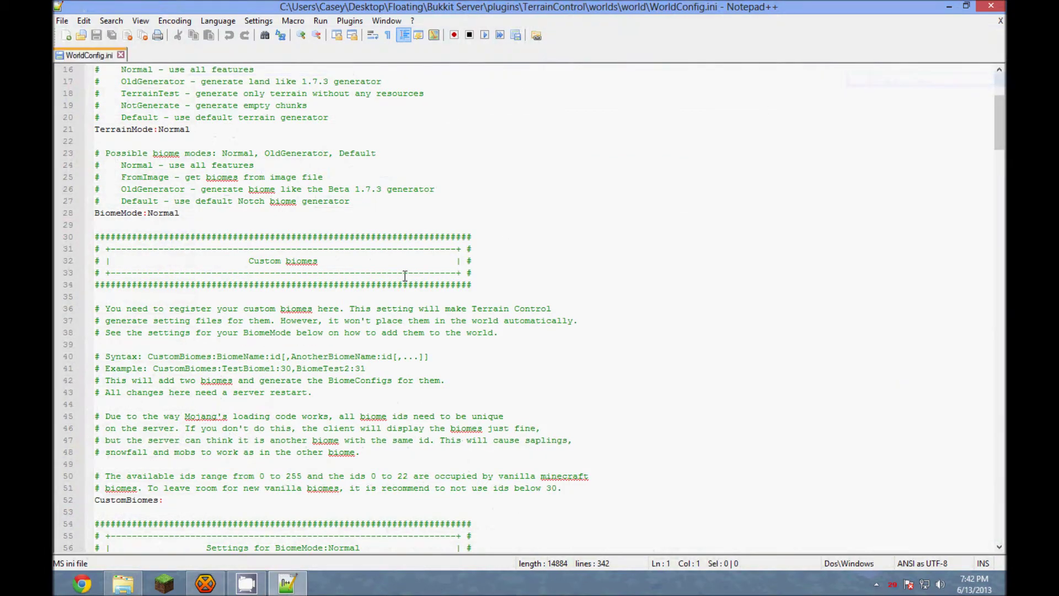
Replace the NormalBiomes list in WorldConfig.ini with only Plains.
{"action": "scroll", "coordinate": [405, 273], "scroll_direction": "down", "scroll_amount": 13}
{"action": "scroll", "coordinate": [396, 269], "scroll_direction": "down", "scroll_amount": 4}
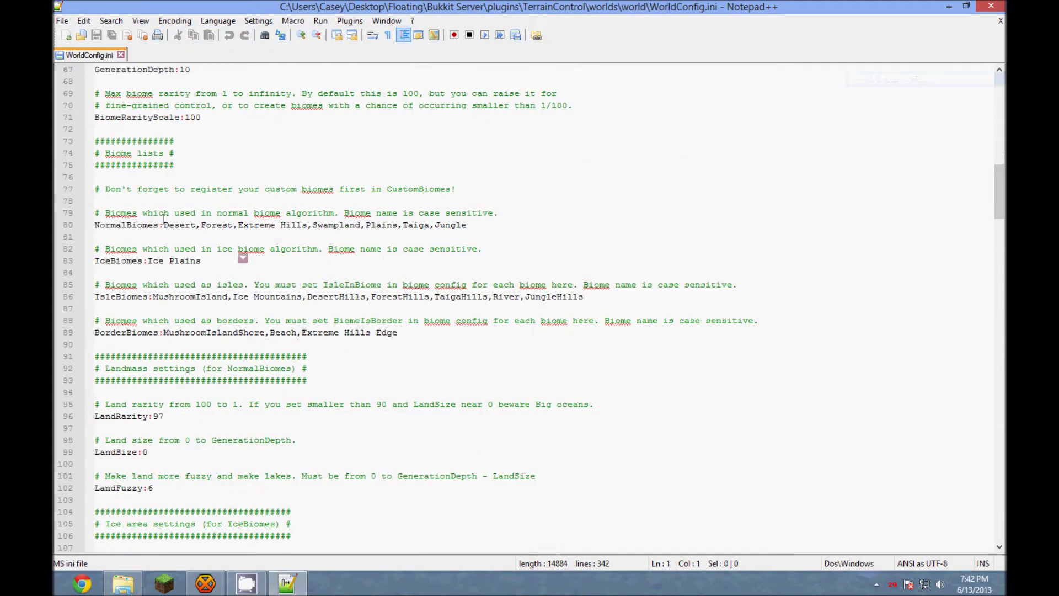
{"action": "left_click_drag", "start_coordinate": [164, 225], "coordinate": [512, 229]}
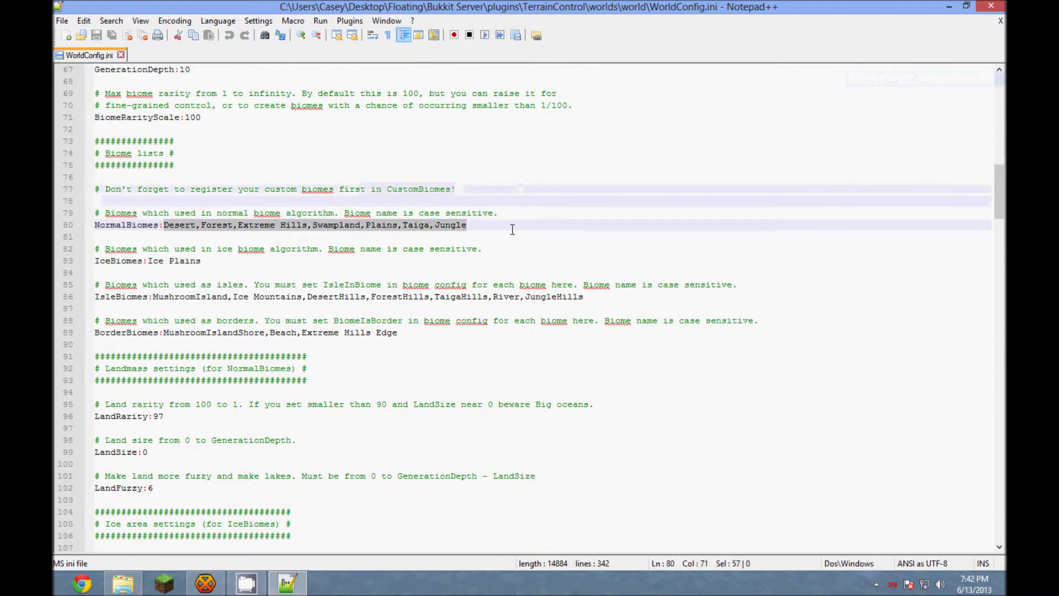
{"action": "type", "text": "Please"}
{"action": "key", "text": "BackSpace"}
{"action": "key", "text": "BackSpace"}
{"action": "key", "text": "BackSpace"}
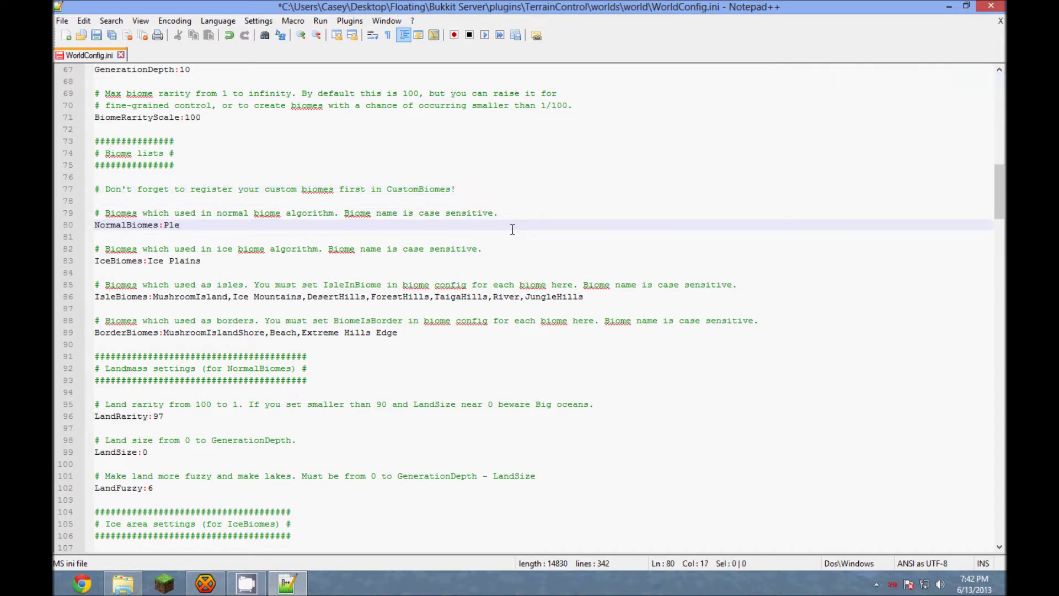
{"action": "type", "text": "ins"}
Clear the values of IceBiomes, IsleBiomes and BorderBiomes in the biome lists section.
{"action": "left_click_drag", "start_coordinate": [216, 261], "coordinate": [579, 301]}
{"action": "key", "text": "BackSpace"}
{"action": "key", "text": "BackSpace"}
{"action": "left_click_drag", "start_coordinate": [163, 332], "coordinate": [409, 336]}
{"action": "key", "text": "BackSpace"}
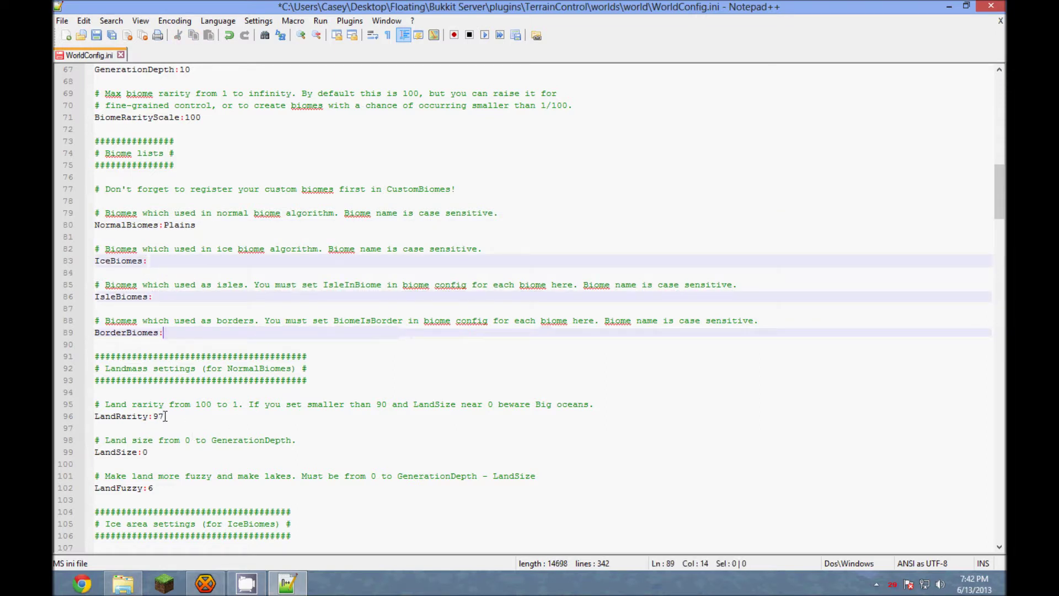
Set LandRarity to 100 and save WorldConfig.ini.
{"action": "left_click_drag", "start_coordinate": [165, 417], "coordinate": [156, 417]}
{"action": "type", "text": "100"}
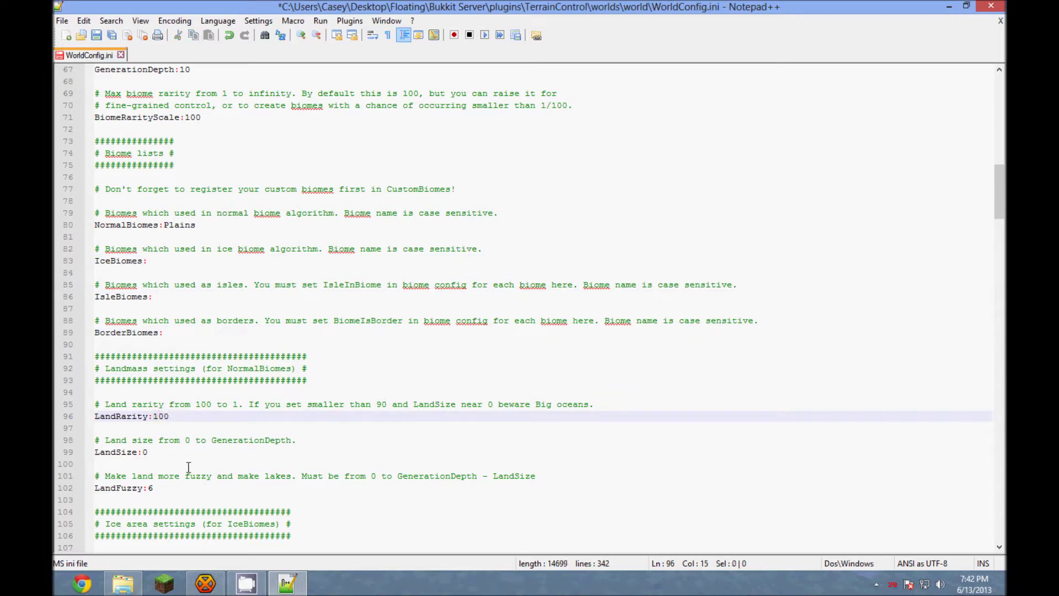
{"action": "scroll", "coordinate": [204, 425], "scroll_direction": "down", "scroll_amount": 6}
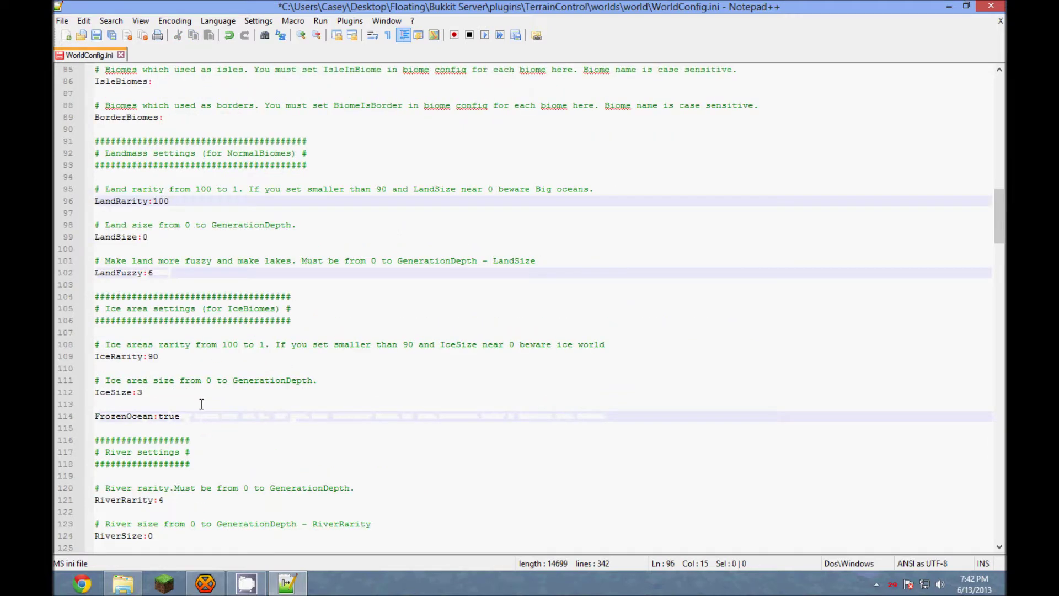
{"action": "scroll", "coordinate": [201, 408], "scroll_direction": "up", "scroll_amount": 9}
{"action": "key", "text": "ctrl+s"}
Switch to File Explorer and open PlainsBiomeConfig from the world's BiomeConfigs folder.
{"action": "key", "text": "alt+Tab"}
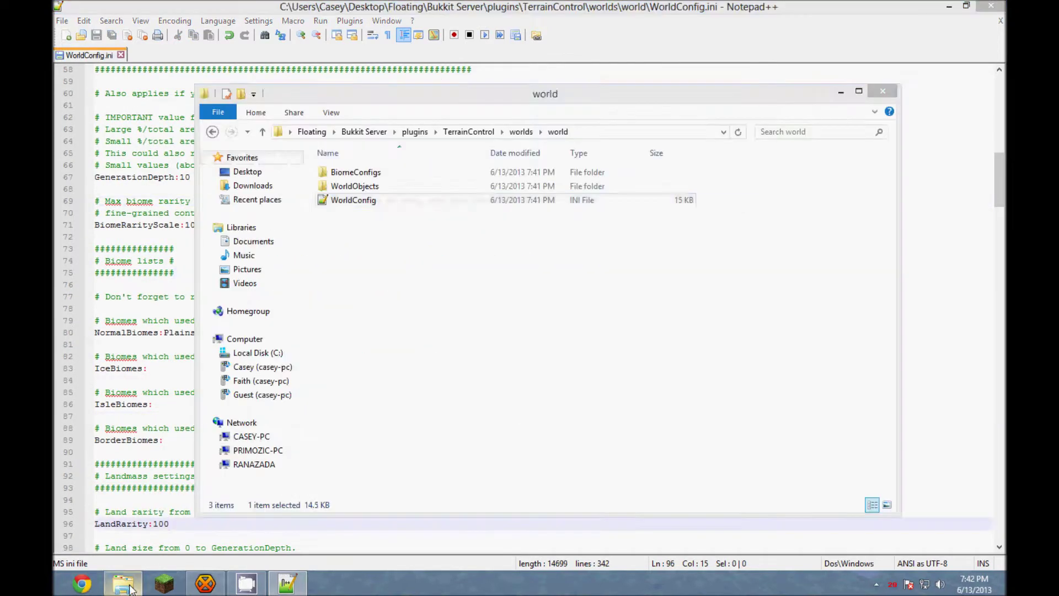
{"action": "double_click", "coordinate": [356, 172]}
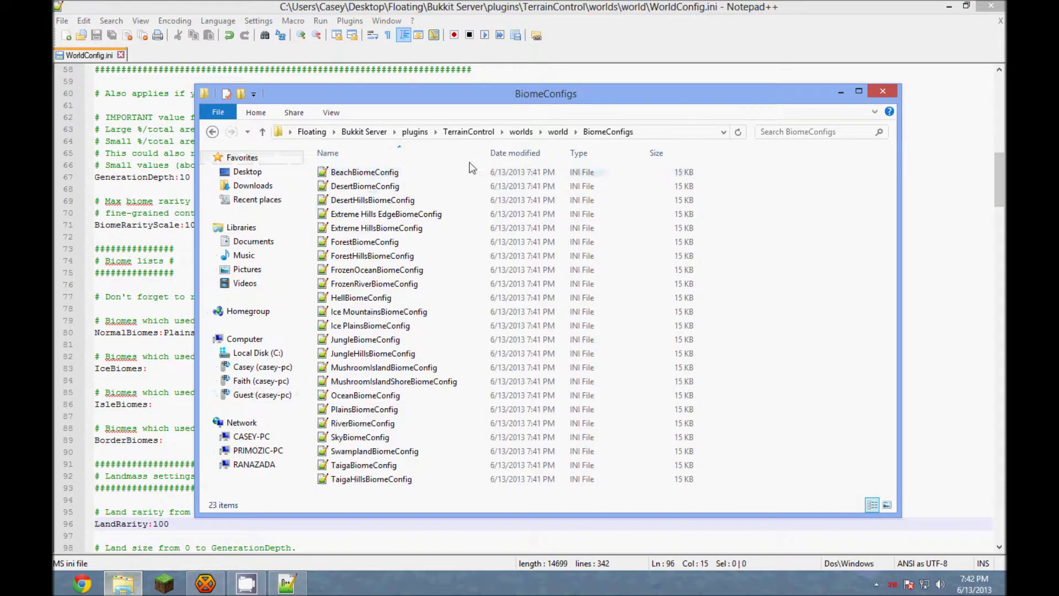
{"action": "key", "text": "p"}
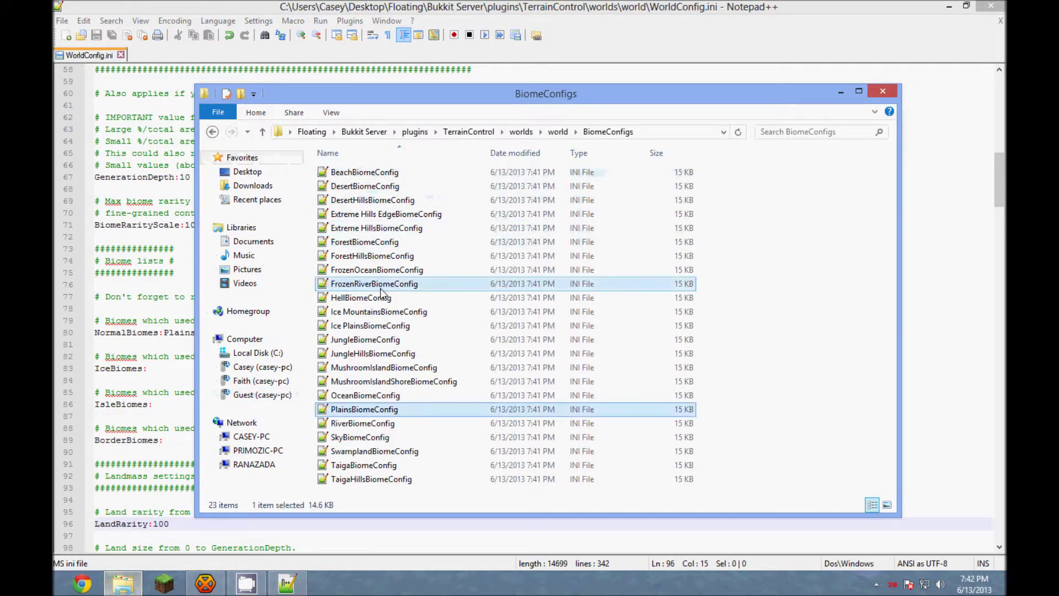
{"action": "key", "text": "Return"}
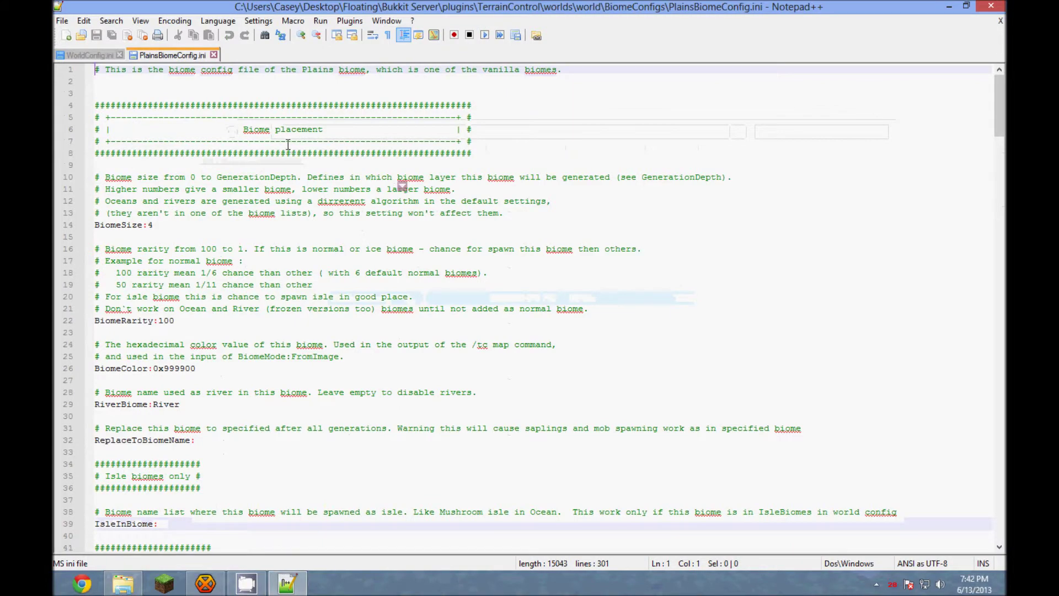
Set DisableBiomeHeight to true in PlainsBiomeConfig.ini and save the file.
{"action": "scroll", "coordinate": [198, 240], "scroll_direction": "down", "scroll_amount": 3}
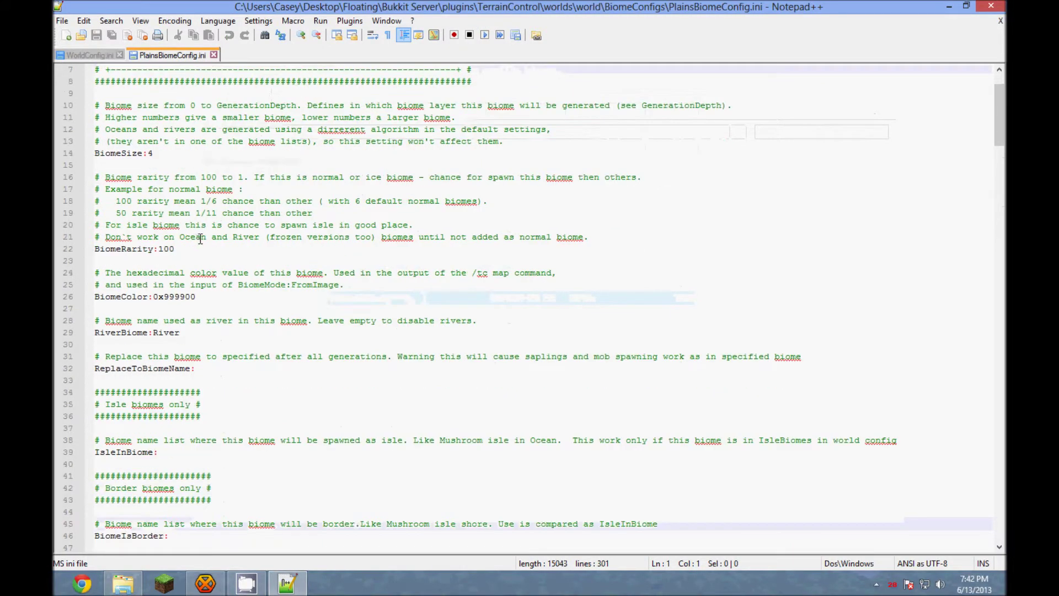
{"action": "scroll", "coordinate": [214, 243], "scroll_direction": "down", "scroll_amount": 20}
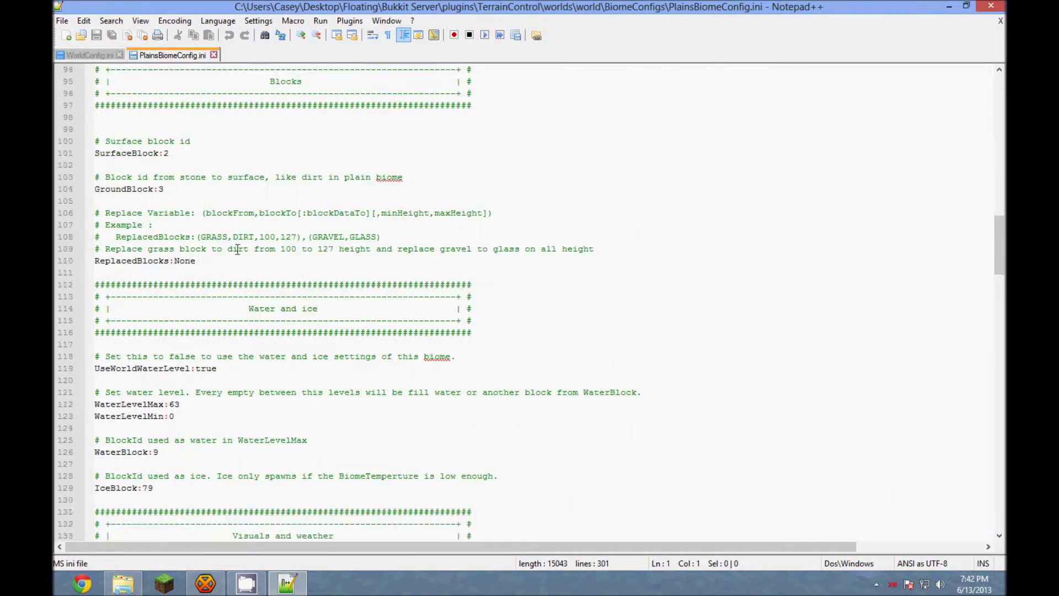
{"action": "scroll", "coordinate": [236, 250], "scroll_direction": "down", "scroll_amount": 20}
{"action": "scroll", "coordinate": [226, 272], "scroll_direction": "up", "scroll_amount": 16}
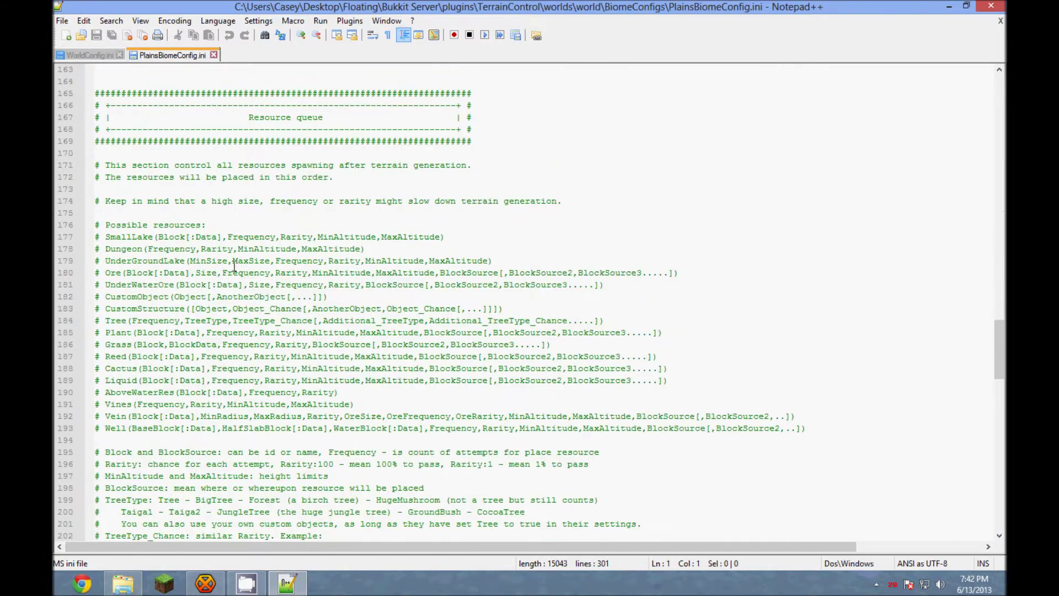
{"action": "scroll", "coordinate": [226, 272], "scroll_direction": "up", "scroll_amount": 20}
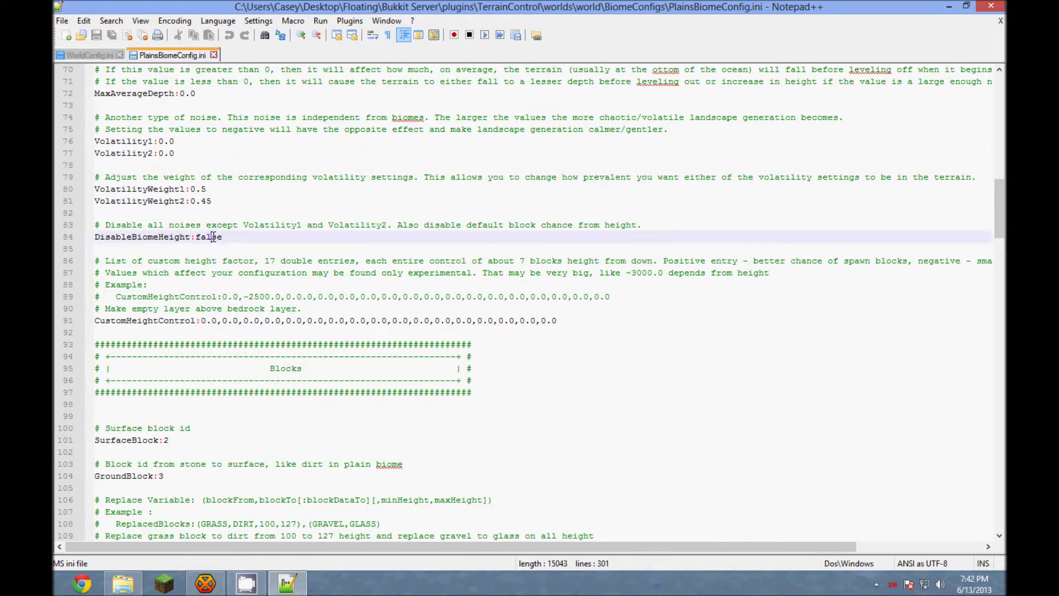
{"action": "double_click", "coordinate": [213, 237]}
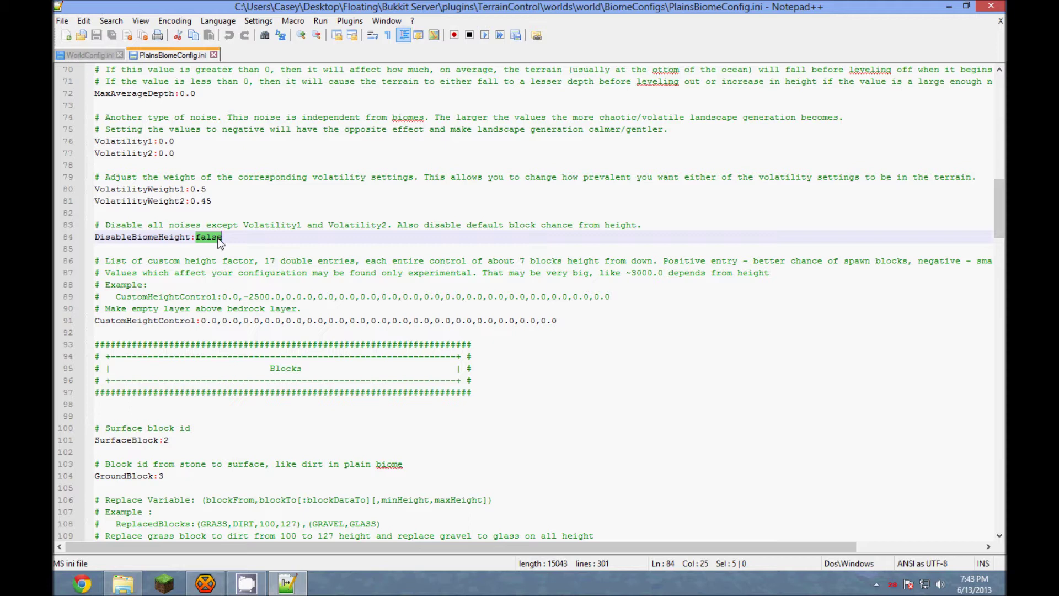
{"action": "type", "text": "true"}
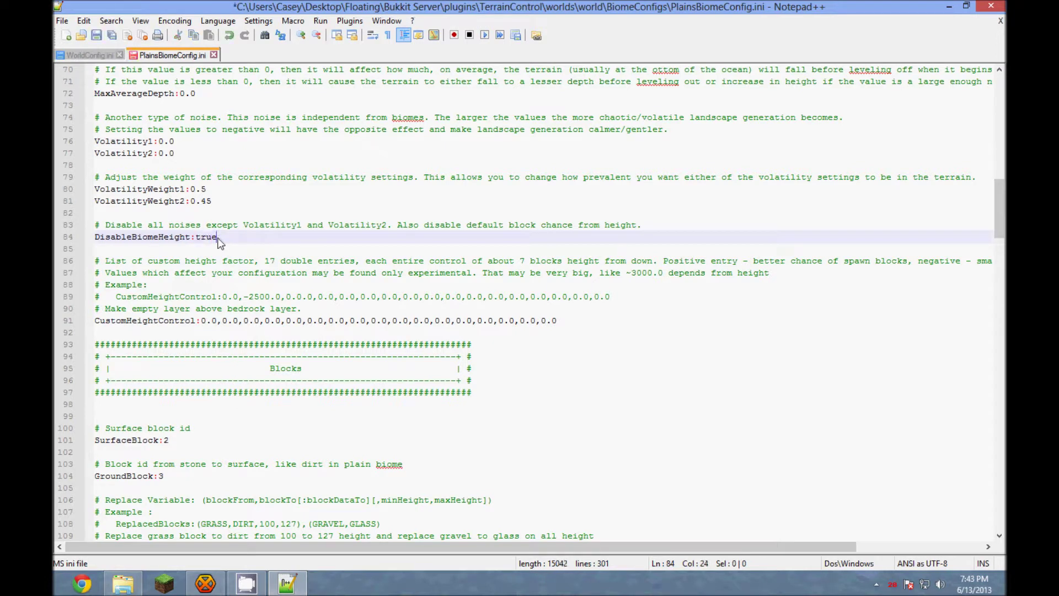
{"action": "key", "text": "ctrl+s"}
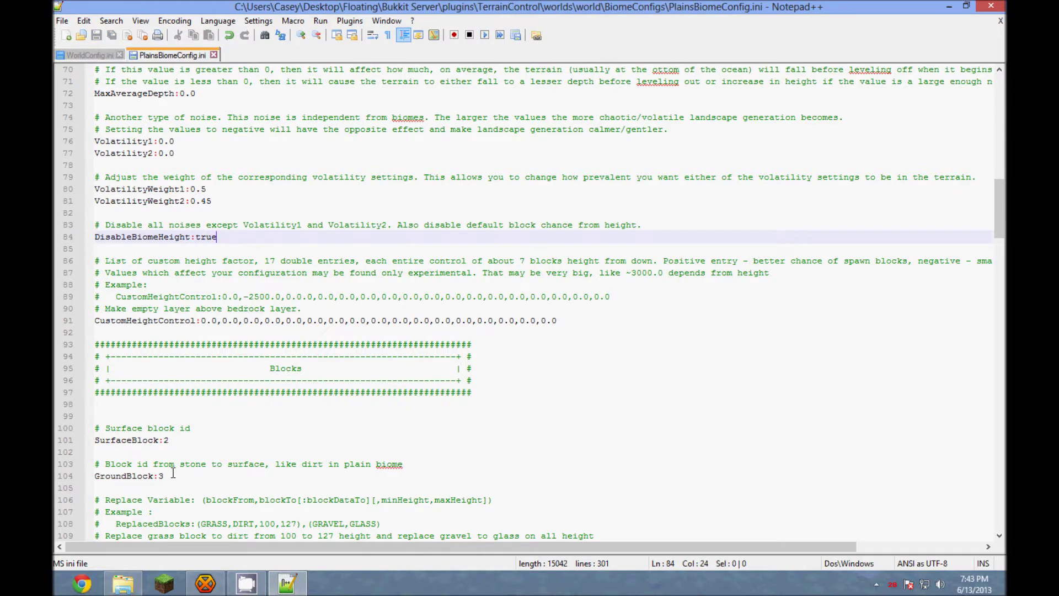
Delete the world and world_the_end folders from the Bukkit Server folder and restart the server with the run batch file.
{"action": "left_click", "coordinate": [122, 584]}
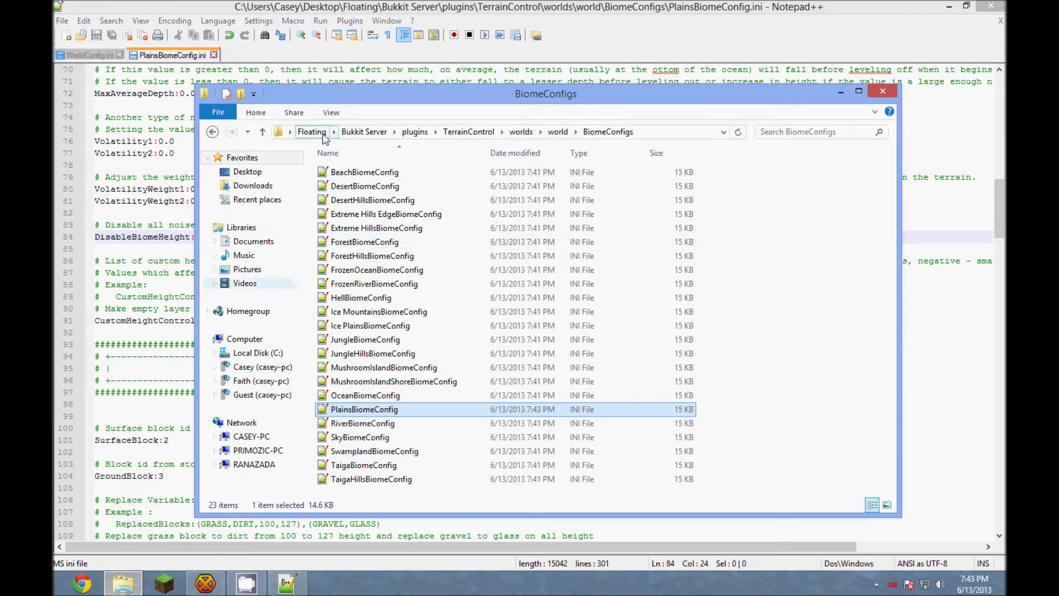
{"action": "left_click", "coordinate": [353, 132]}
{"action": "left_click_drag", "start_coordinate": [352, 185], "coordinate": [360, 203]}
{"action": "key", "text": "Delete"}
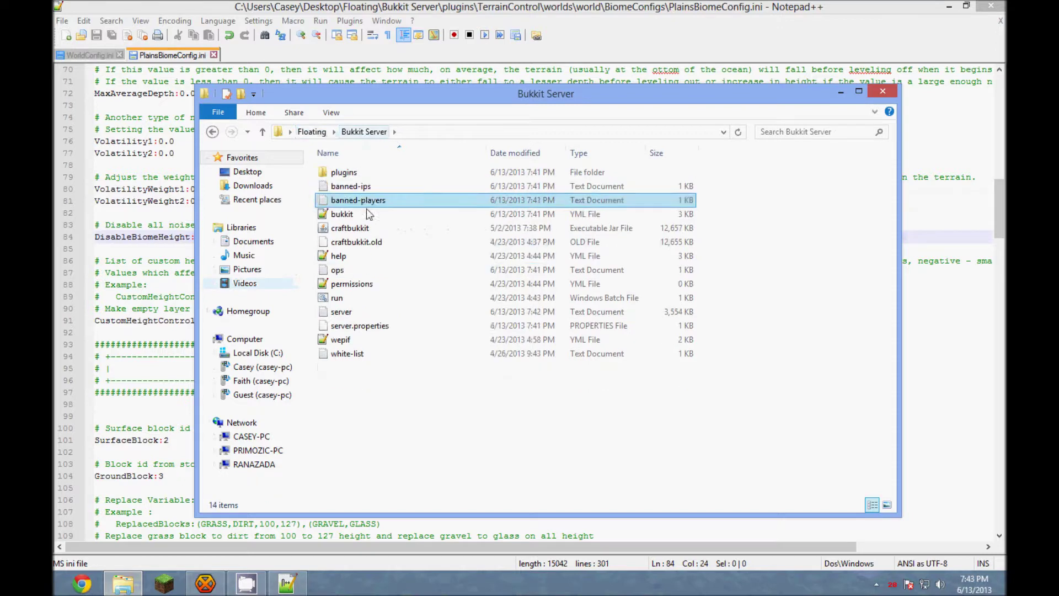
{"action": "double_click", "coordinate": [353, 301]}
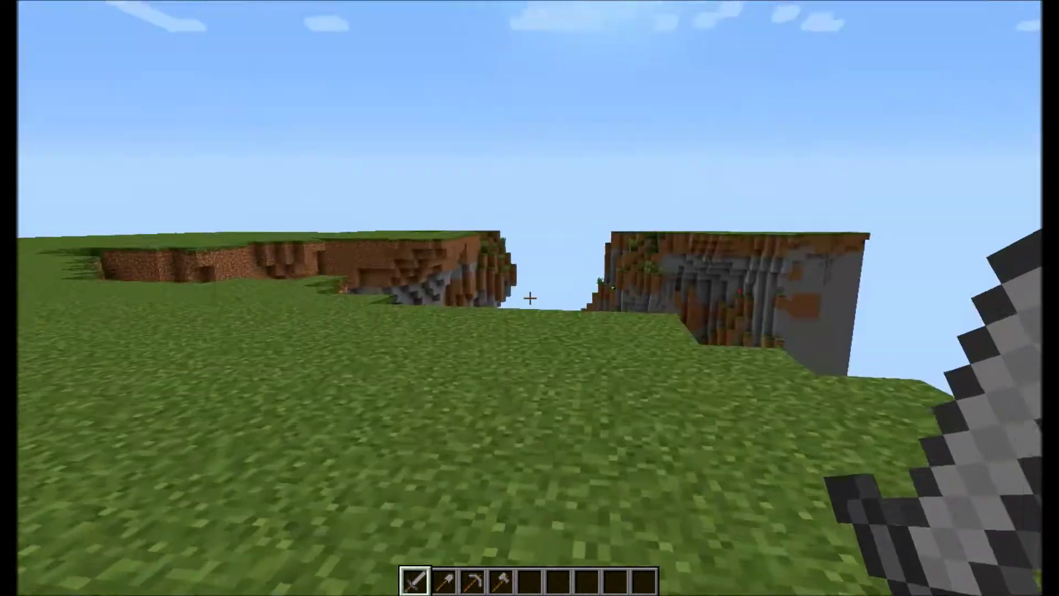
{"action": "key", "text": "w"}
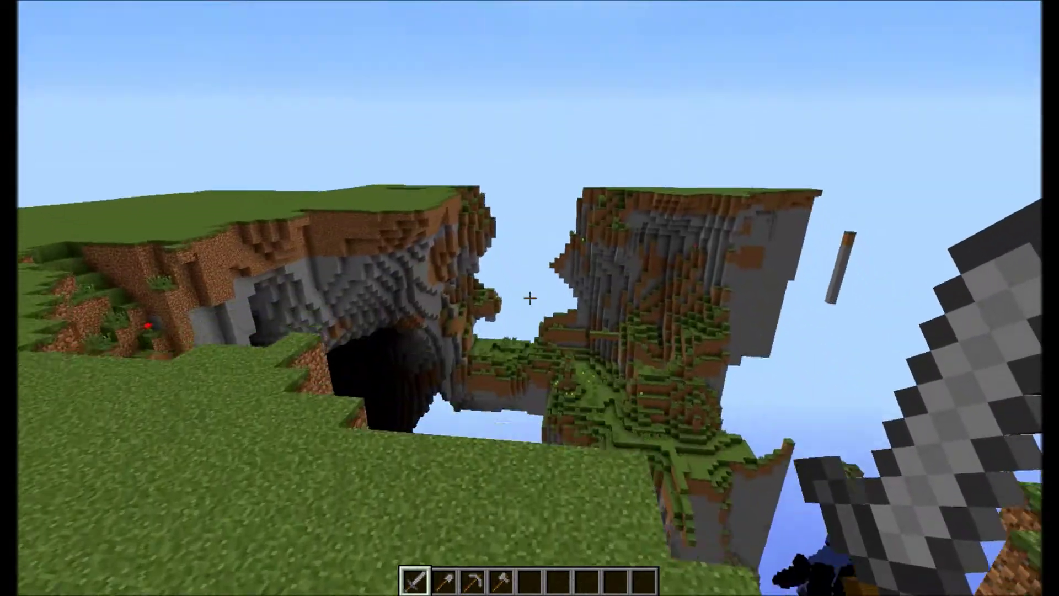
{"action": "key", "text": "space"}
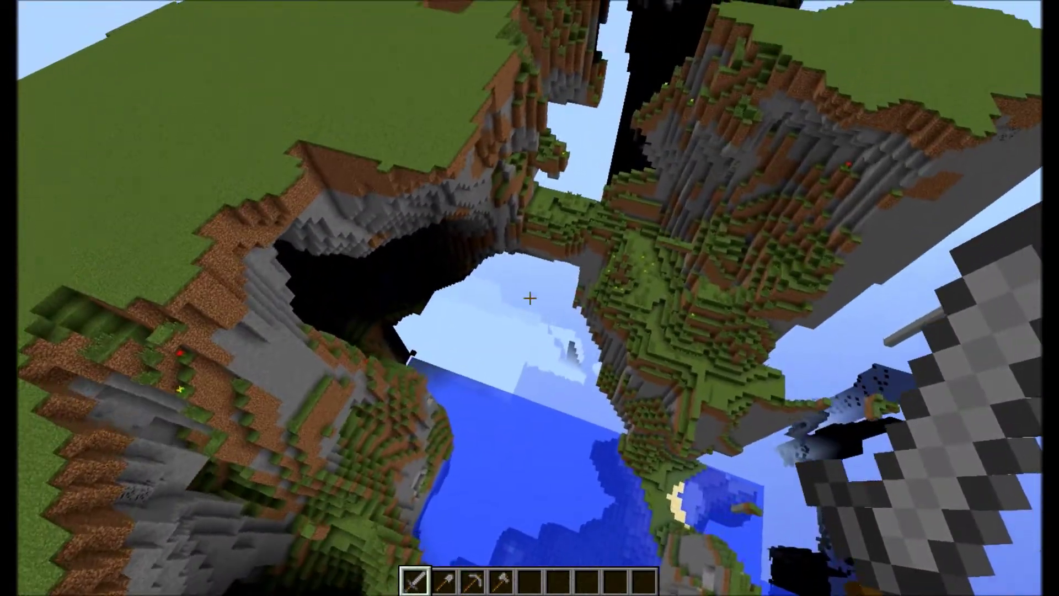
{"action": "key", "text": "shift"}
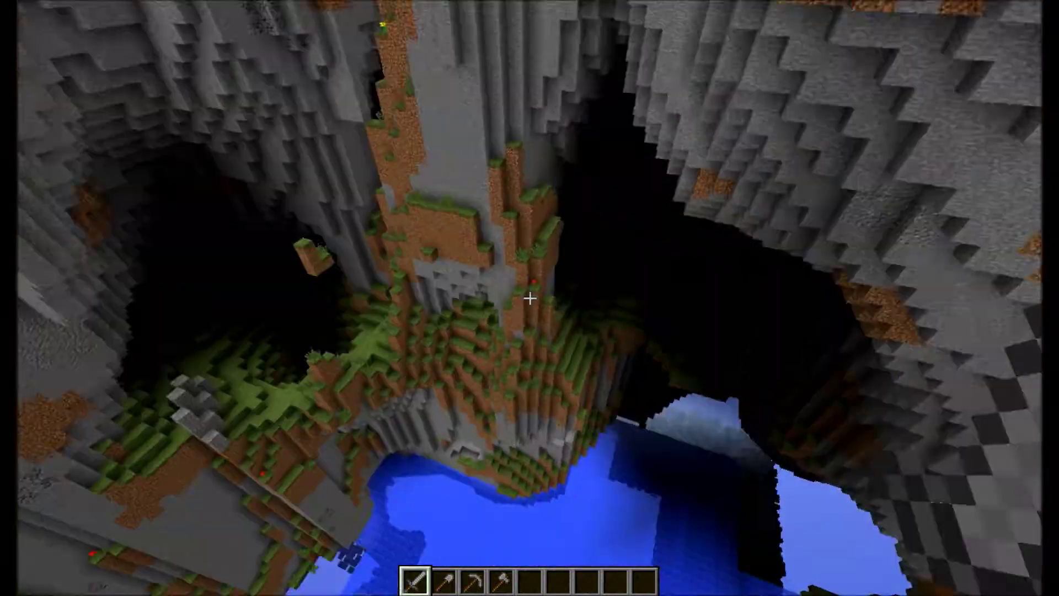
Set the game mode with /gm 1 and fly through the regenerated Minecraft world to examine its cliffs, overhangs and water.
{"action": "key", "text": "w"}
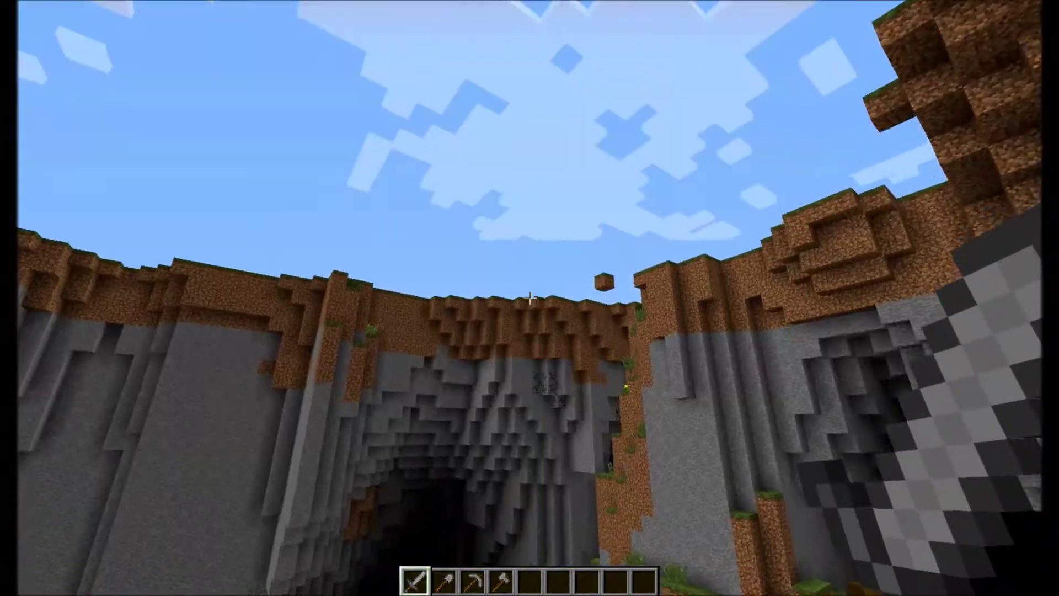
{"action": "key", "text": "w"}
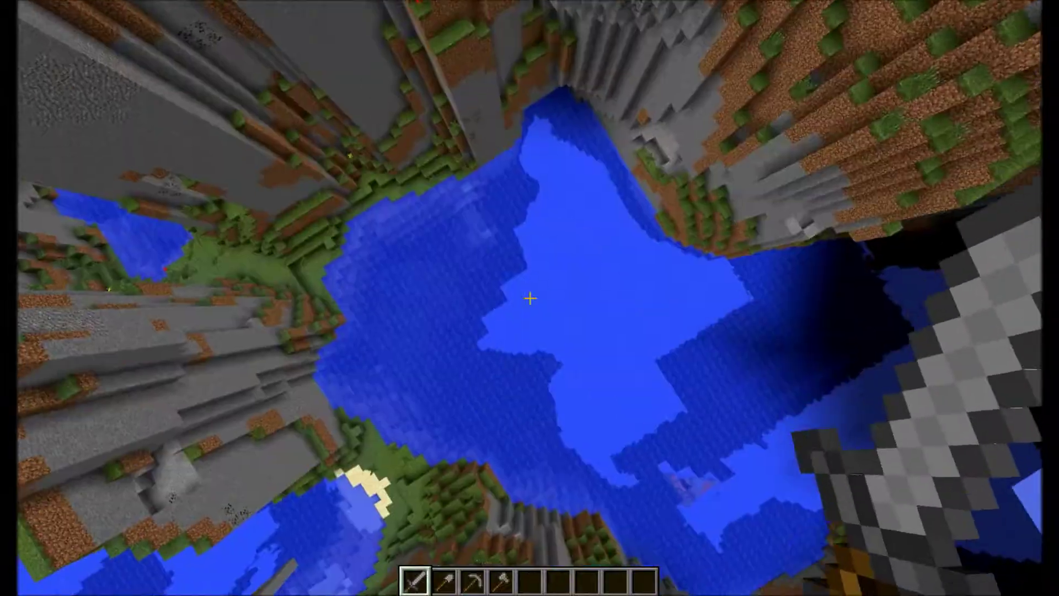
{"action": "key", "text": "shift"}
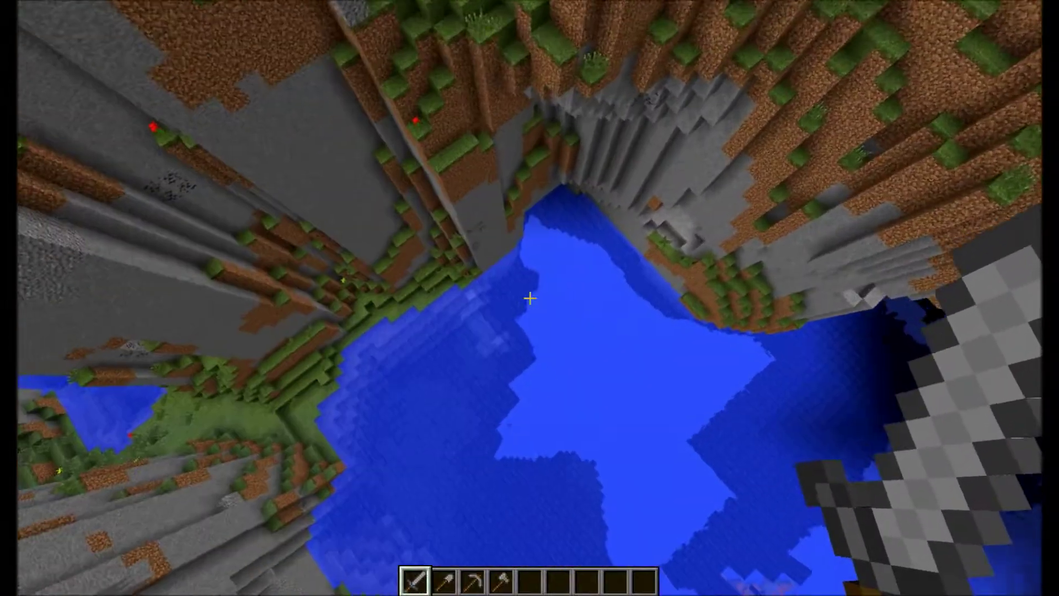
{"action": "key", "text": "slash"}
{"action": "type", "text": "gm 1"}
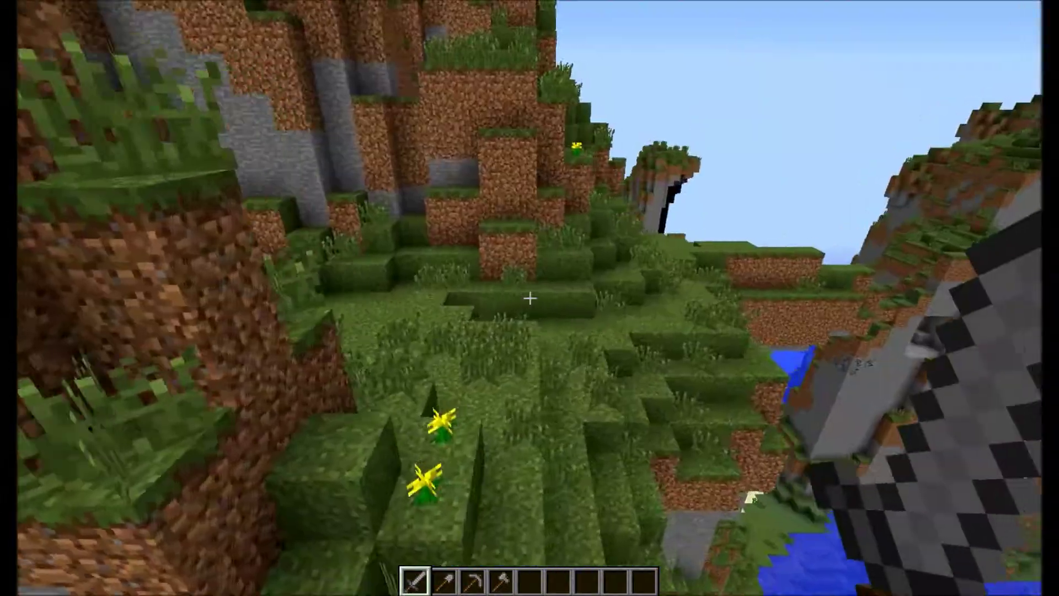
{"action": "key", "text": "w"}
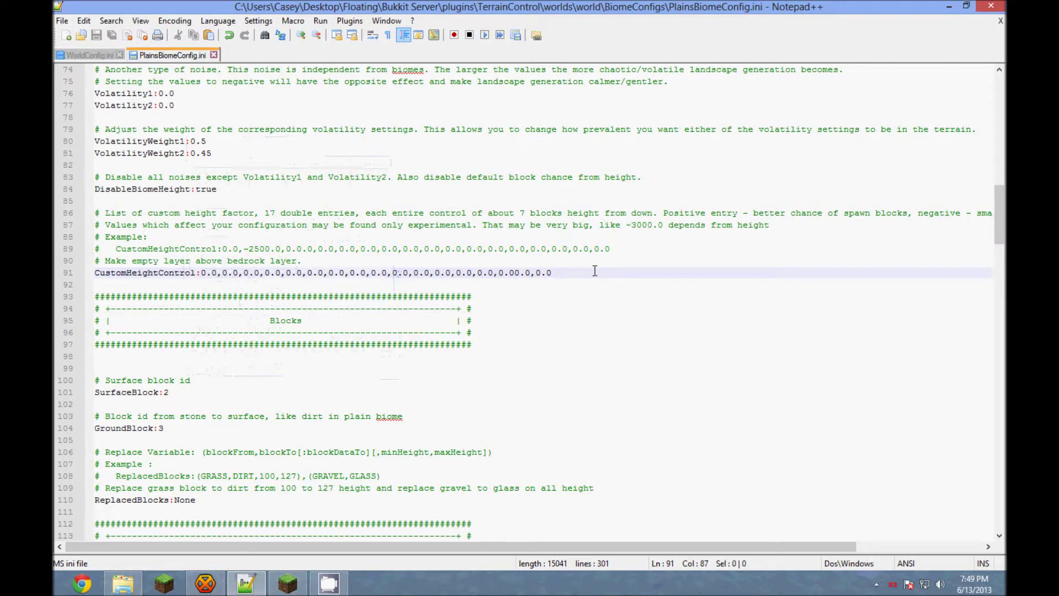
Replace the first CustomHeightControl value in PlainsBiomeConfig.ini with -2500.
{"action": "left_click", "coordinate": [194, 189]}
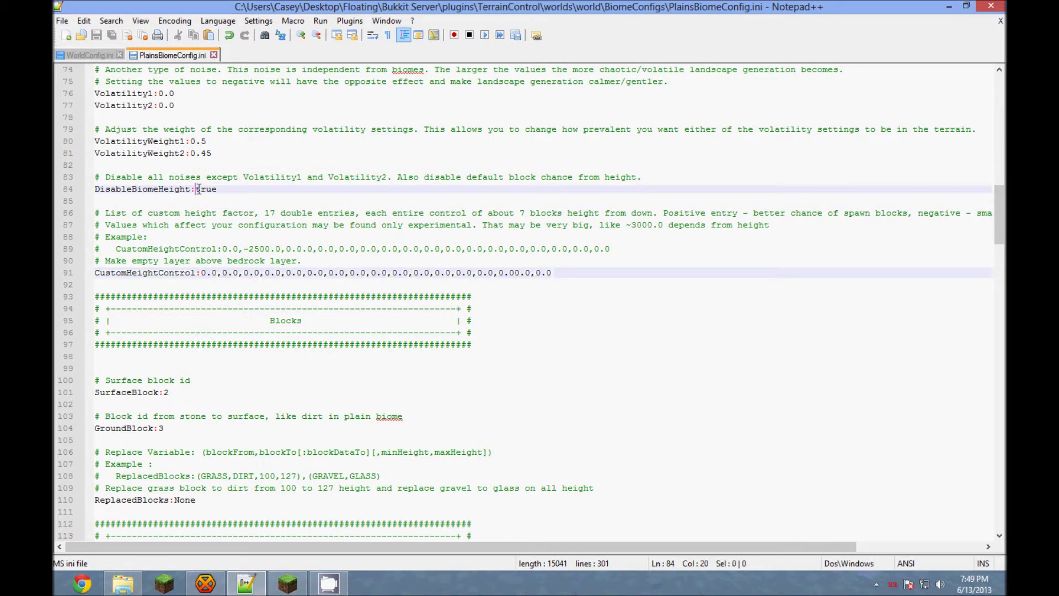
{"action": "left_click", "coordinate": [219, 272]}
{"action": "key", "text": "Left"}
{"action": "key", "text": "Left"}
{"action": "key", "text": "Left"}
{"action": "key", "text": "Left"}
{"action": "key", "text": "Left"}
{"action": "key", "text": "Left"}
{"action": "key", "text": "Left"}
{"action": "key", "text": "Left"}
{"action": "key", "text": "Left"}
{"action": "key", "text": "Left"}
{"action": "key", "text": "Left"}
{"action": "key", "text": "Left"}
{"action": "key", "text": "Left"}
{"action": "key", "text": "Left"}
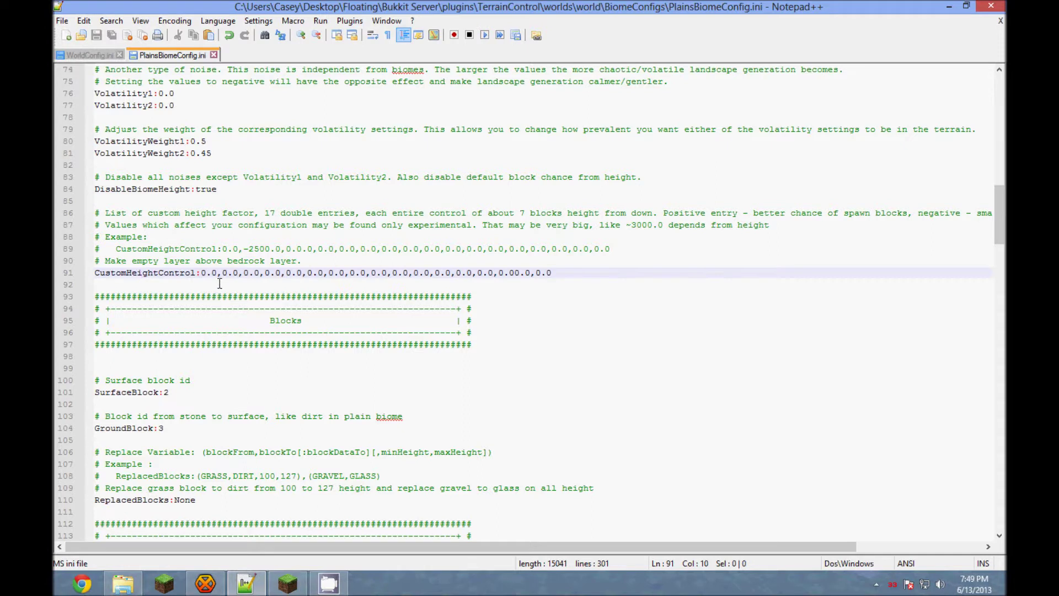
{"action": "left_click", "coordinate": [220, 283]}
{"action": "key", "text": "shift+Left"}
{"action": "key", "text": "shift+Left"}
{"action": "key", "text": "shift+Left"}
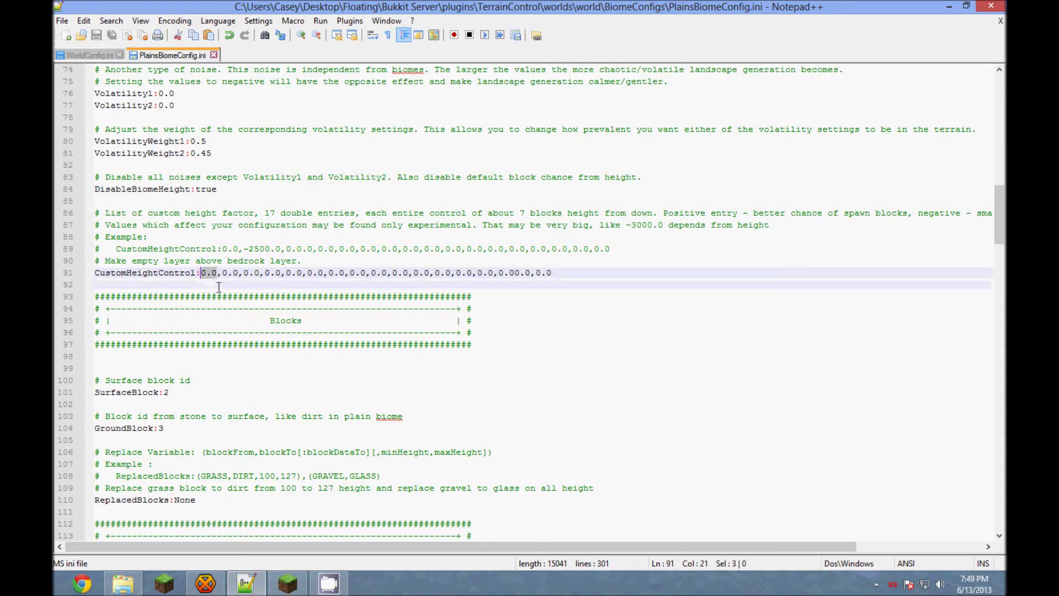
{"action": "type", "text": "-2500"}
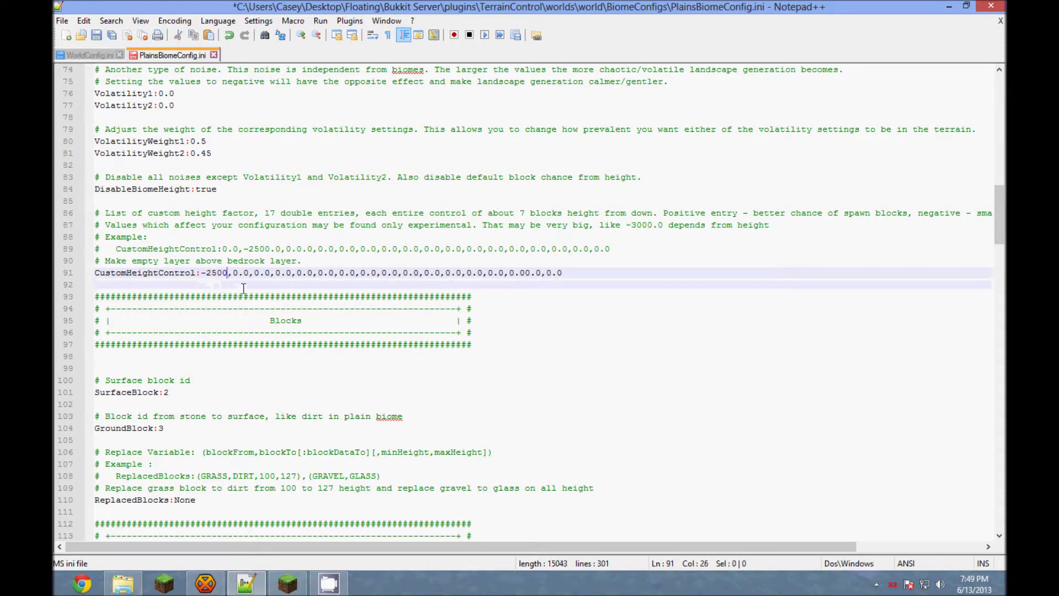
Replace the second through fifth CustomHeightControl values with copies of -2500.
{"action": "mouse_move", "coordinate": [230, 272]}
{"action": "left_mouse_down"}
{"action": "mouse_move", "coordinate": [202, 277]}
{"action": "mouse_move", "coordinate": [234, 275]}
{"action": "left_mouse_up"}
{"action": "key", "text": "ctrl+c"}
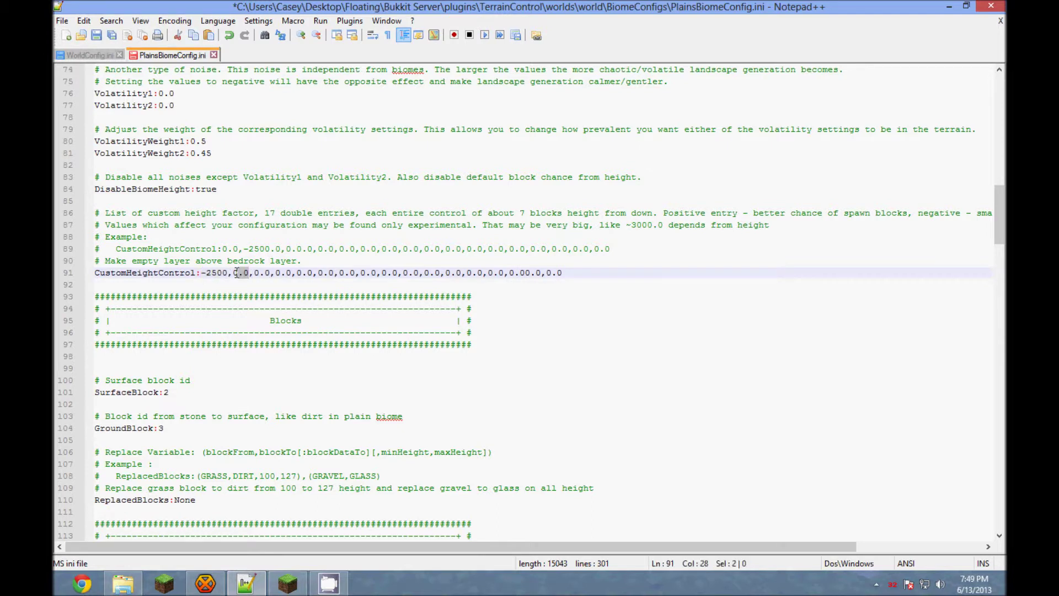
{"action": "key", "text": "ctrl+v"}
{"action": "left_click_drag", "start_coordinate": [280, 272], "coordinate": [360, 273]}
{"action": "key", "text": "ctrl+v"}
{"action": "key", "text": "ctrl+v"}
{"action": "key", "text": "ctrl+v"}
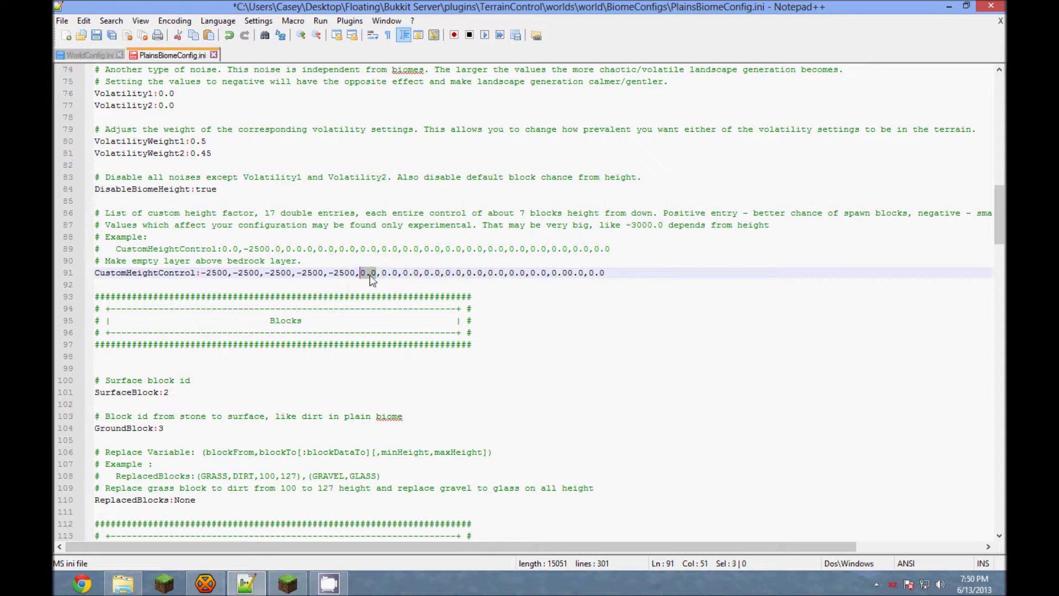
Set the sixth CustomHeightControl value to -1450 and the seventh to -1000.
{"action": "type", "text": "-14500"}
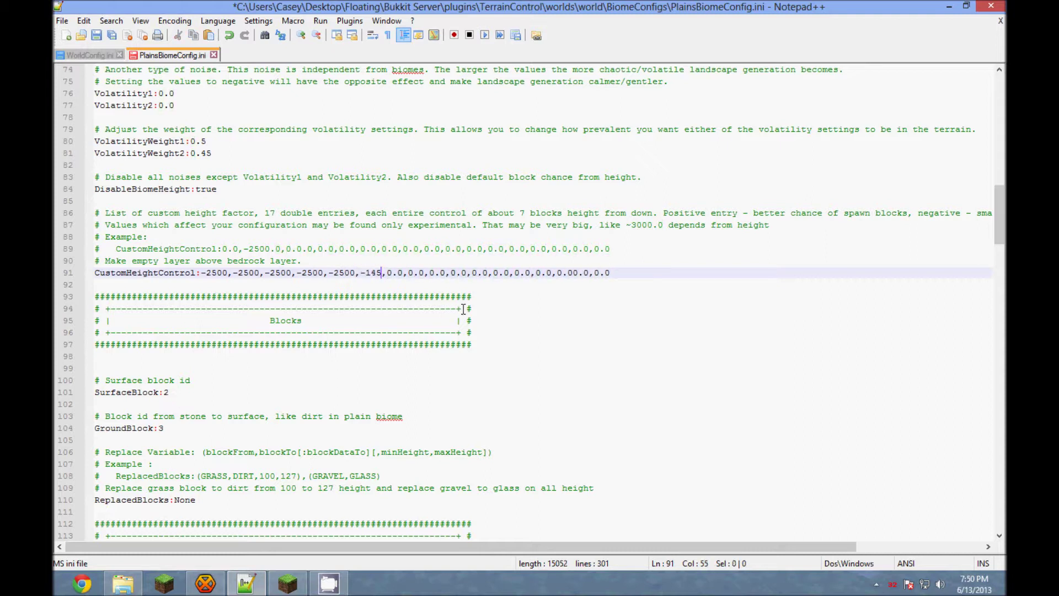
{"action": "key", "text": "BackSpace"}
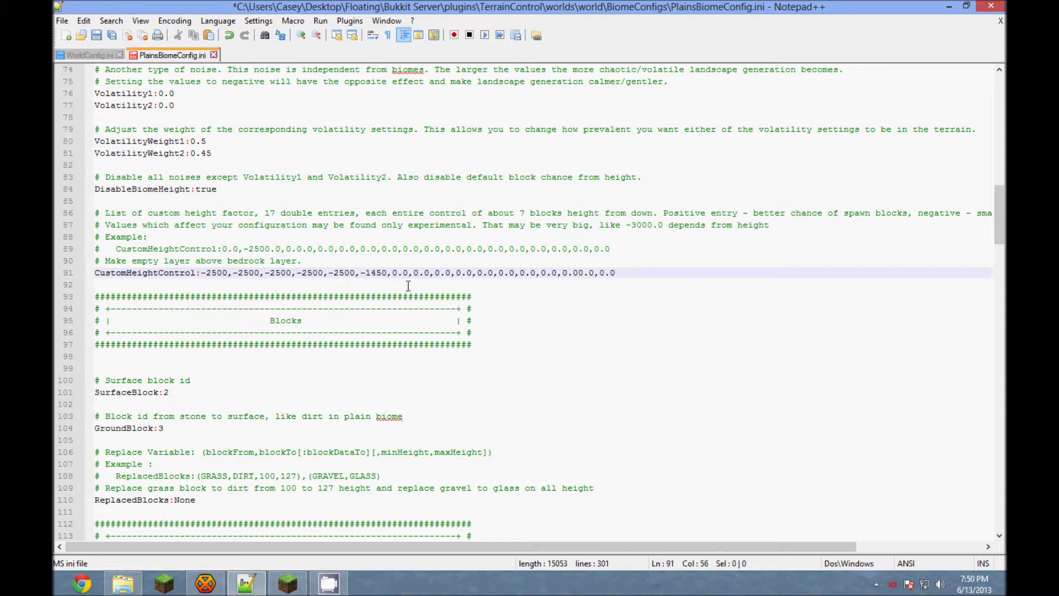
{"action": "left_click_drag", "start_coordinate": [407, 274], "coordinate": [390, 272]}
{"action": "type", "text": "-100"}
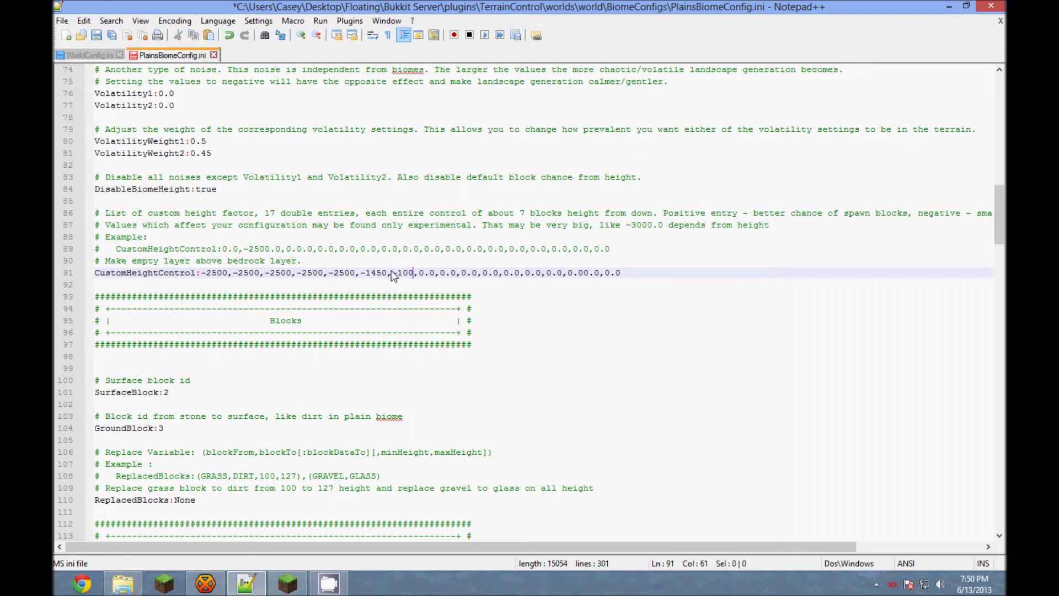
{"action": "type", "text": "0"}
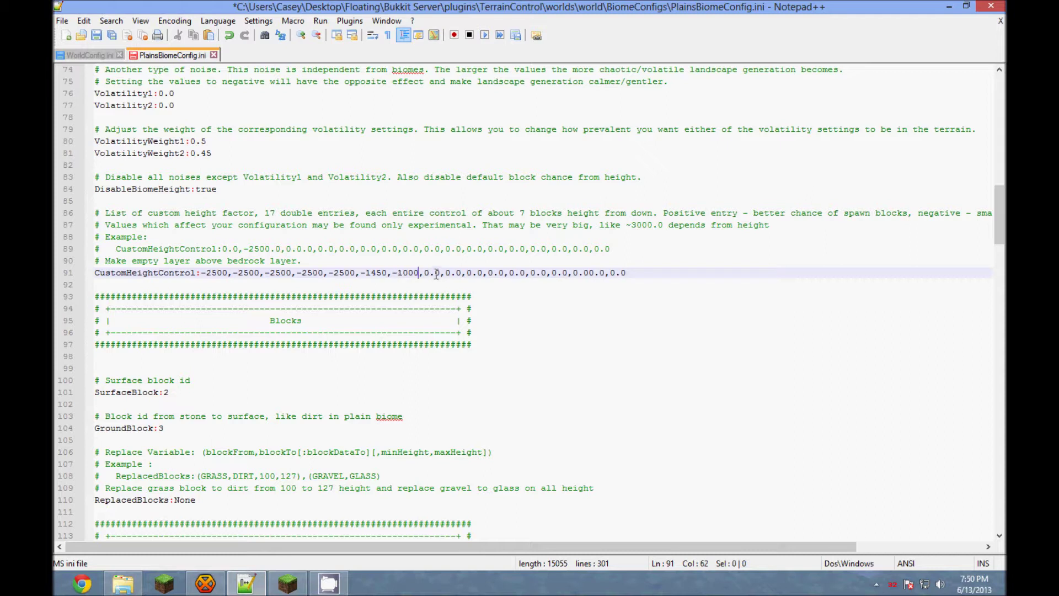
Set the eighth CustomHeightControl value to -500 and the ninth to -150.
{"action": "left_click_drag", "start_coordinate": [440, 273], "coordinate": [424, 273]}
{"action": "type", "text": "-100"}
{"action": "left_click_drag", "start_coordinate": [467, 273], "coordinate": [454, 276]}
{"action": "type", "text": "-150"}
Set the tenth and eleventh CustomHeightControl values to -55 and -15, keep 0.0 as the twelfth, and set the thirteenth to 15.
{"action": "left_click_drag", "start_coordinate": [496, 272], "coordinate": [477, 273]}
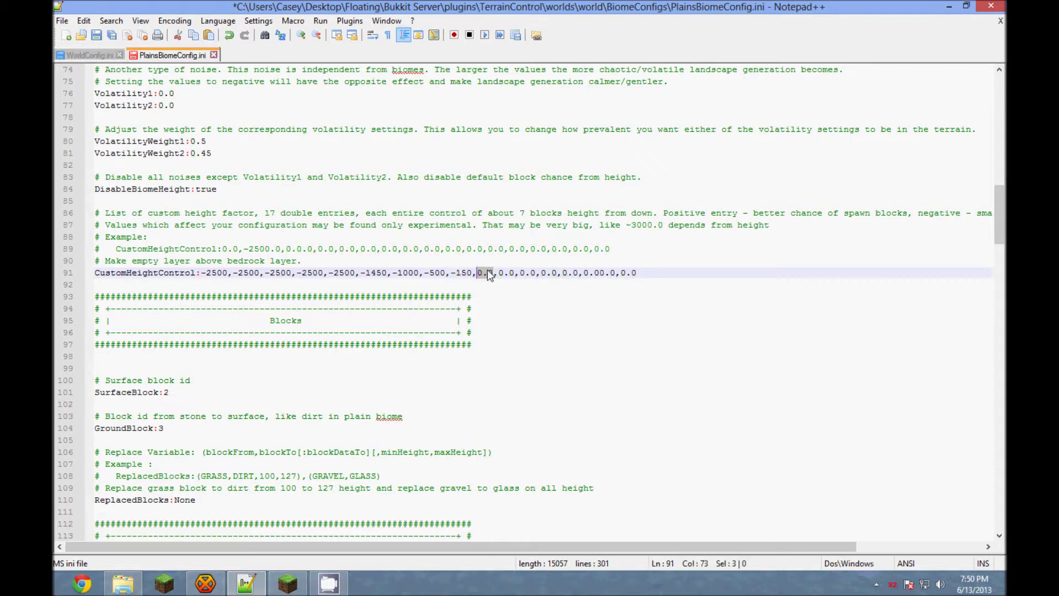
{"action": "type", "text": "-75"}
{"action": "left_click_drag", "start_coordinate": [488, 273], "coordinate": [498, 273]}
{"action": "type", "text": "5,-15"}
{"action": "mouse_move", "coordinate": [557, 273]}
{"action": "left_mouse_down"}
{"action": "mouse_move", "coordinate": [542, 273]}
{"action": "mouse_move", "coordinate": [557, 272]}
{"action": "left_mouse_up"}
{"action": "type", "text": "15,"}
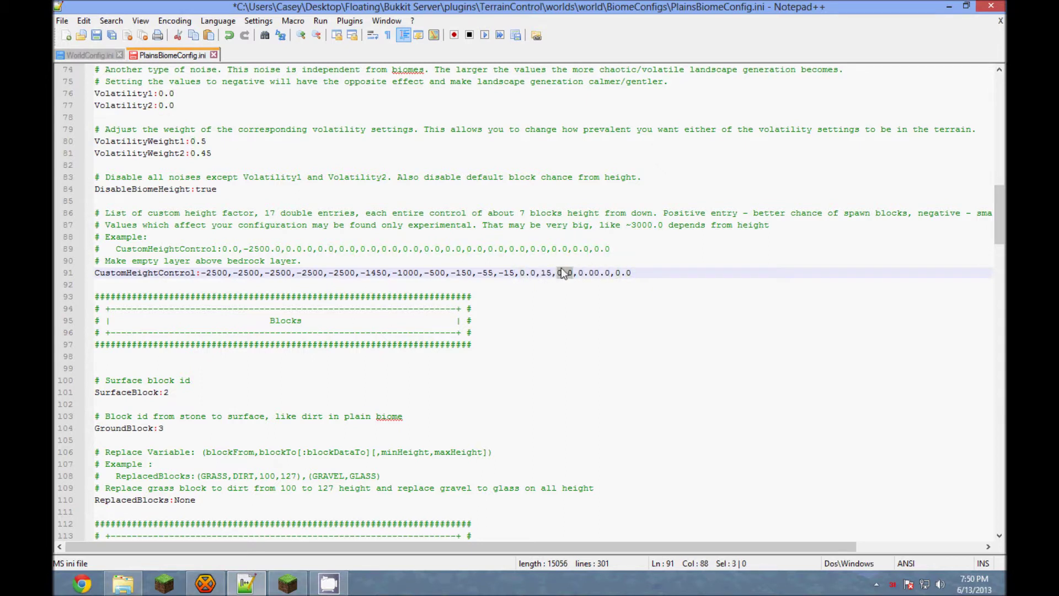
Replace the remaining CustomHeightControl values after 15 with 35, 20, 5 and -20, separated by commas.
{"action": "type", "text": "35"}
{"action": "left_click_drag", "start_coordinate": [589, 274], "coordinate": [574, 273]}
{"action": "type", "text": "20"}
{"action": "left_click", "coordinate": [599, 274]}
{"action": "type", "text": ","}
{"action": "left_click_drag", "start_coordinate": [608, 275], "coordinate": [591, 277]}
{"action": "type", "text": "5"}
{"action": "left_click_drag", "start_coordinate": [626, 273], "coordinate": [603, 276]}
{"action": "key", "text": "shift+Left"}
{"action": "type", "text": "-20"}
Delete two of the five leading -2500 entries from the CustomHeightControl list.
{"action": "left_click_drag", "start_coordinate": [262, 274], "coordinate": [232, 276]}
{"action": "key", "text": "Delete"}
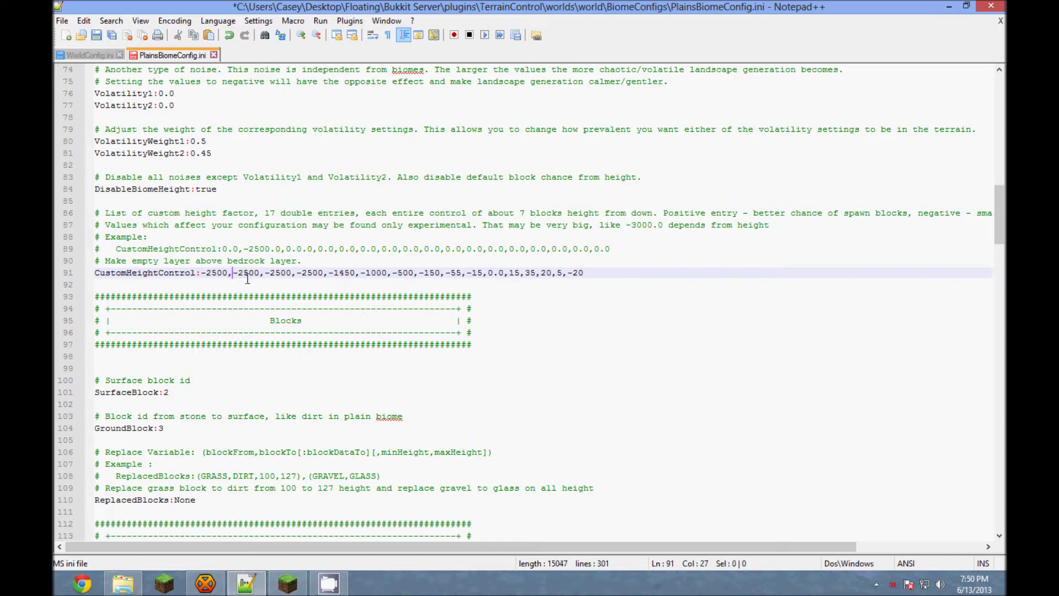
{"action": "key", "text": "BackSpace"}
{"action": "key", "text": "BackSpace"}
{"action": "key", "text": "BackSpace"}
{"action": "key", "text": "BackSpace"}
{"action": "key", "text": "BackSpace"}
{"action": "key", "text": "BackSpace"}
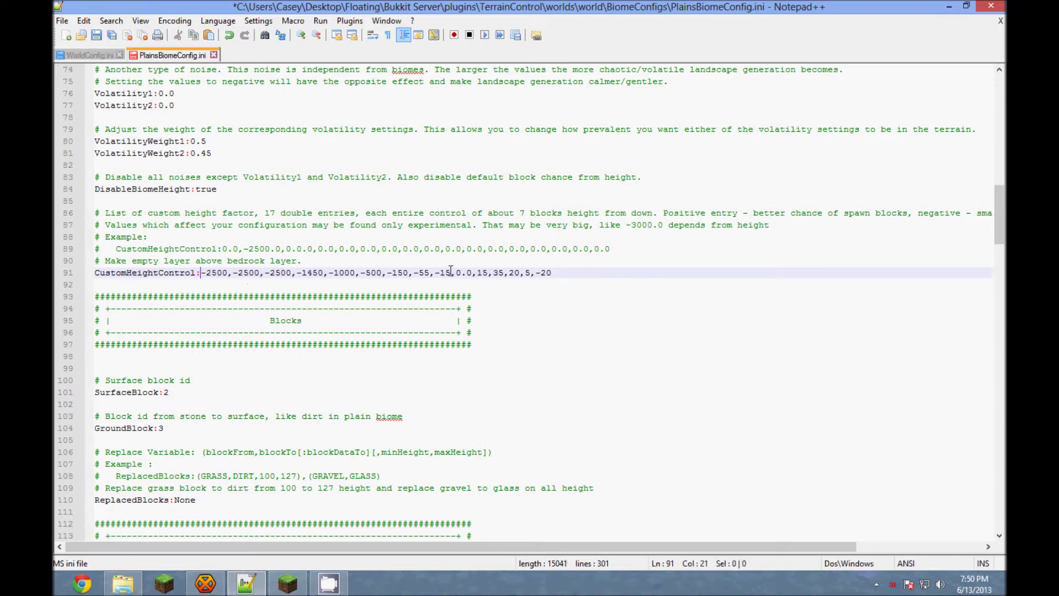
Append -50 and -150 to the end of the CustomHeightControl list and save PlainsBiomeConfig.ini.
{"action": "left_click", "coordinate": [570, 272]}
{"action": "type", "text": ",-50,-150"}
{"action": "key", "text": "ctrl+s"}
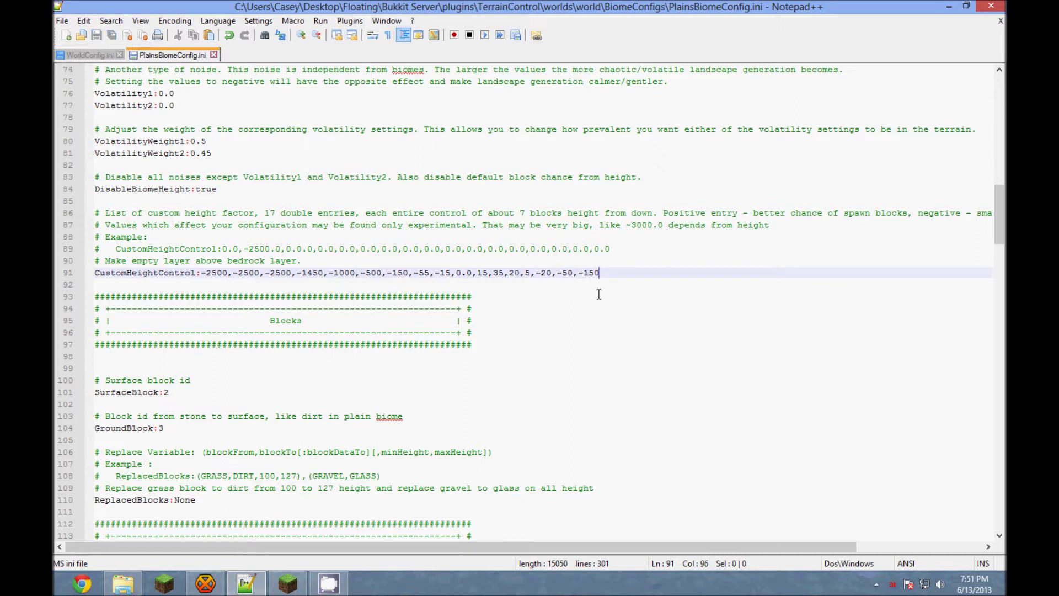
Switch to File Explorer, delete the world and world_the_end folders from Bukkit Server, and start the server with the run batch file.
{"action": "left_click", "coordinate": [122, 584]}
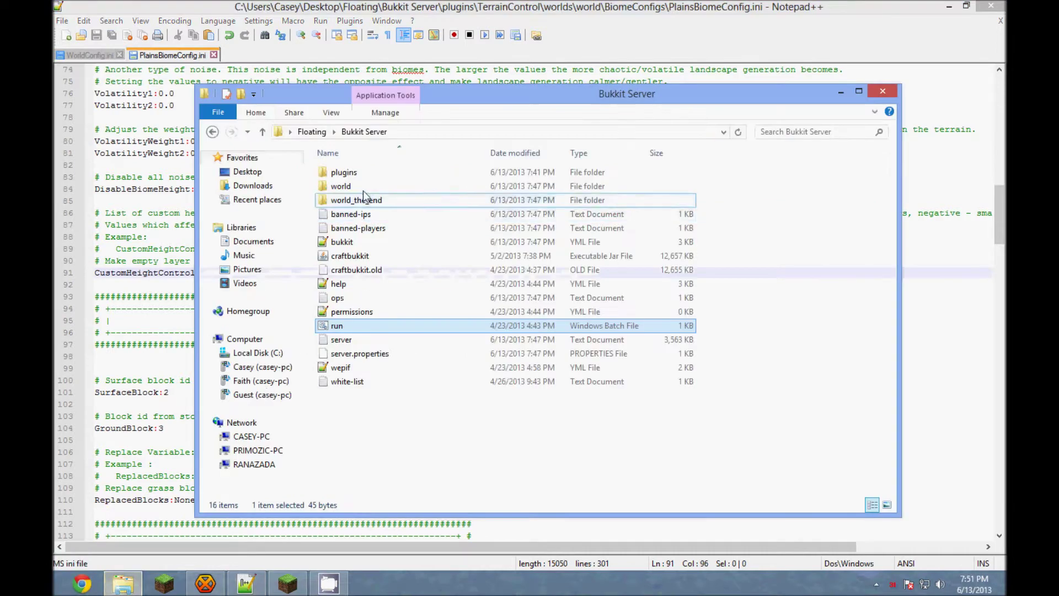
{"action": "left_click", "coordinate": [359, 187]}
{"action": "left_click", "coordinate": [357, 200], "text": "shift"}
{"action": "key", "text": "Delete"}
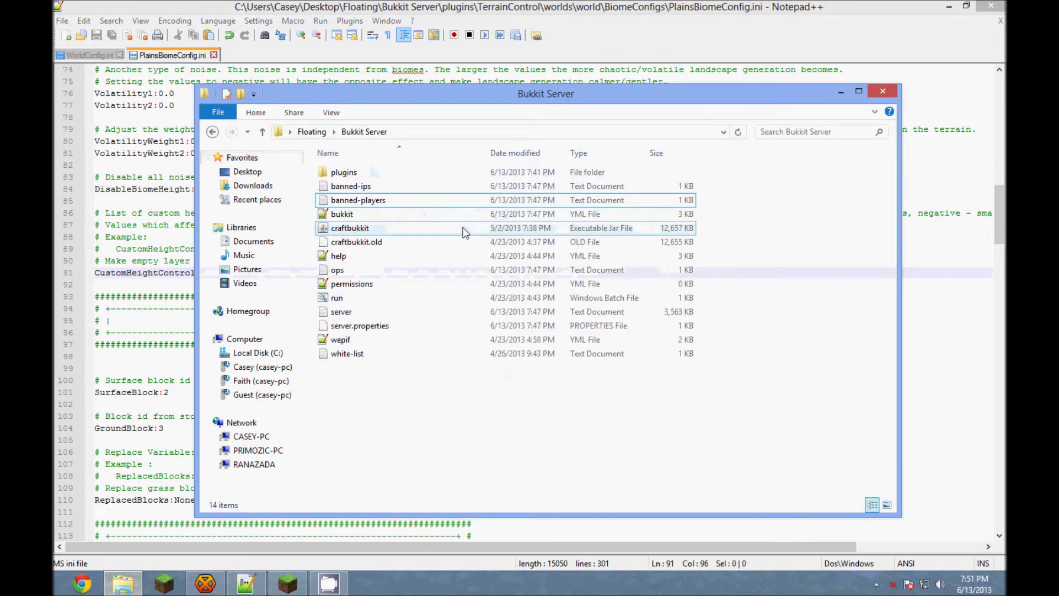
{"action": "double_click", "coordinate": [338, 297]}
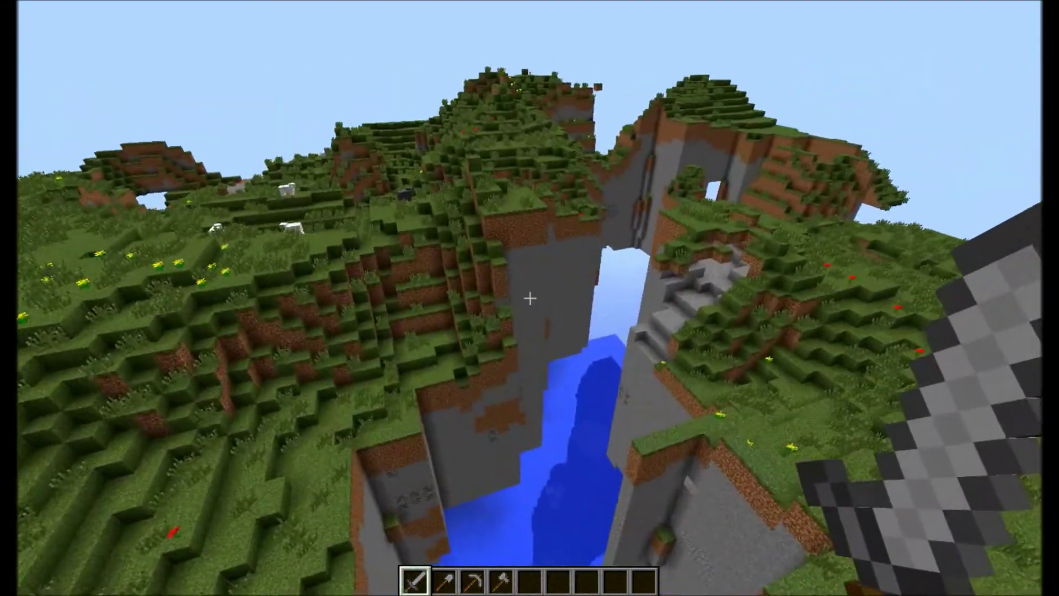
Fly beneath the floating terrain in Minecraft and dive underwater to examine the undersides of the land and the sea floor.
{"action": "key", "text": "w"}
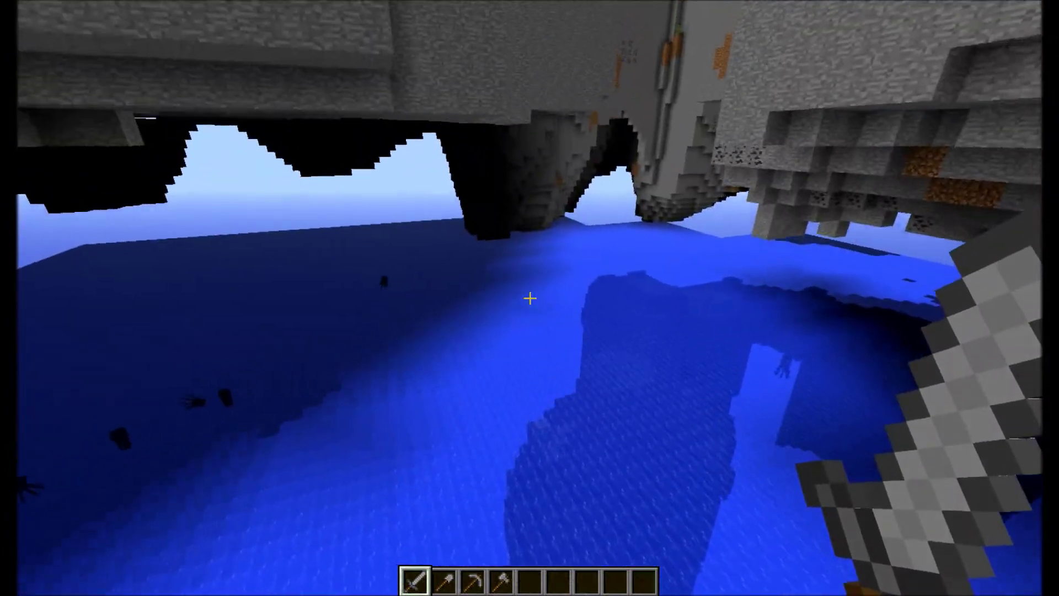
{"action": "left_click", "coordinate": [529, 298]}
{"action": "left_click", "coordinate": [529, 298]}
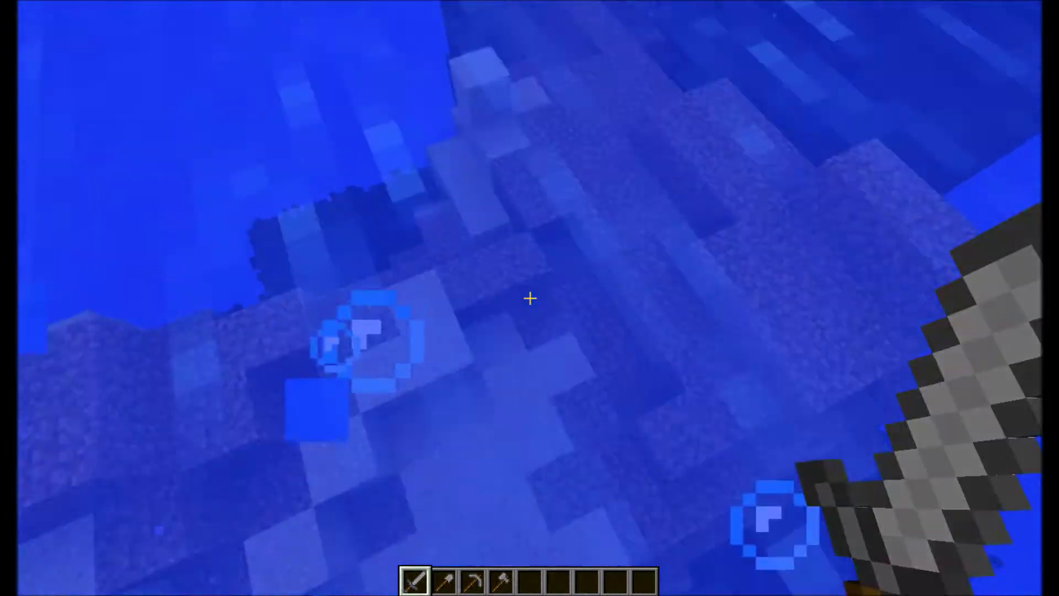
{"action": "key", "text": "w"}
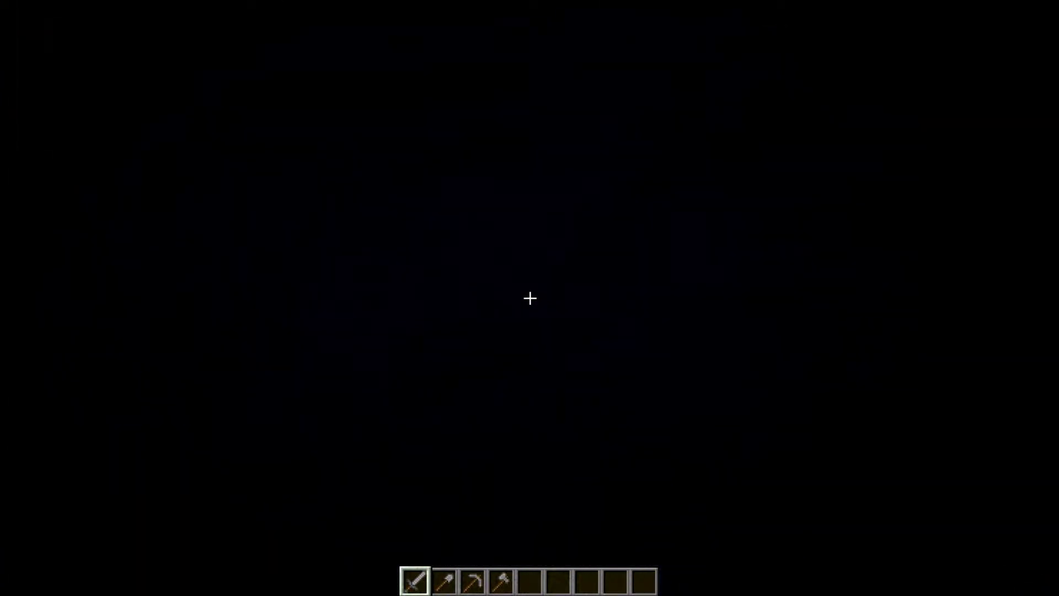
{"action": "key", "text": "w"}
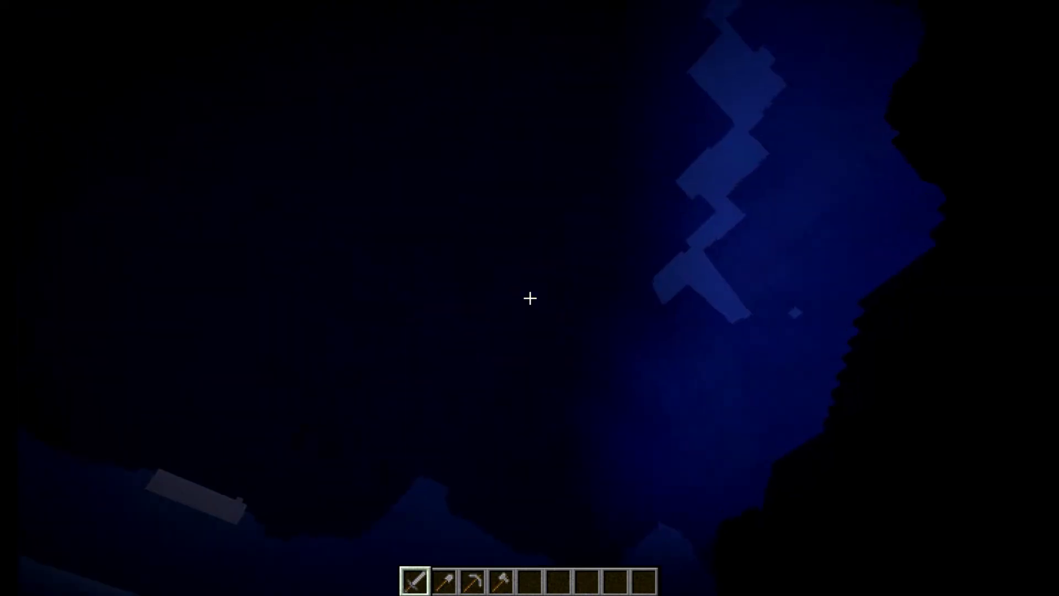
{"action": "key", "text": "w"}
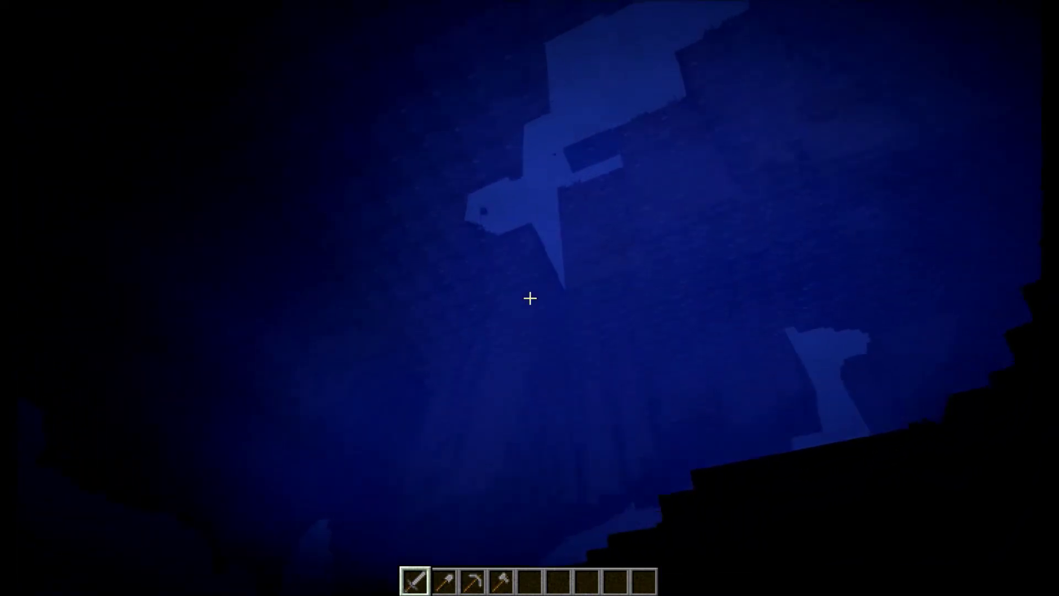
{"action": "key", "text": "w"}
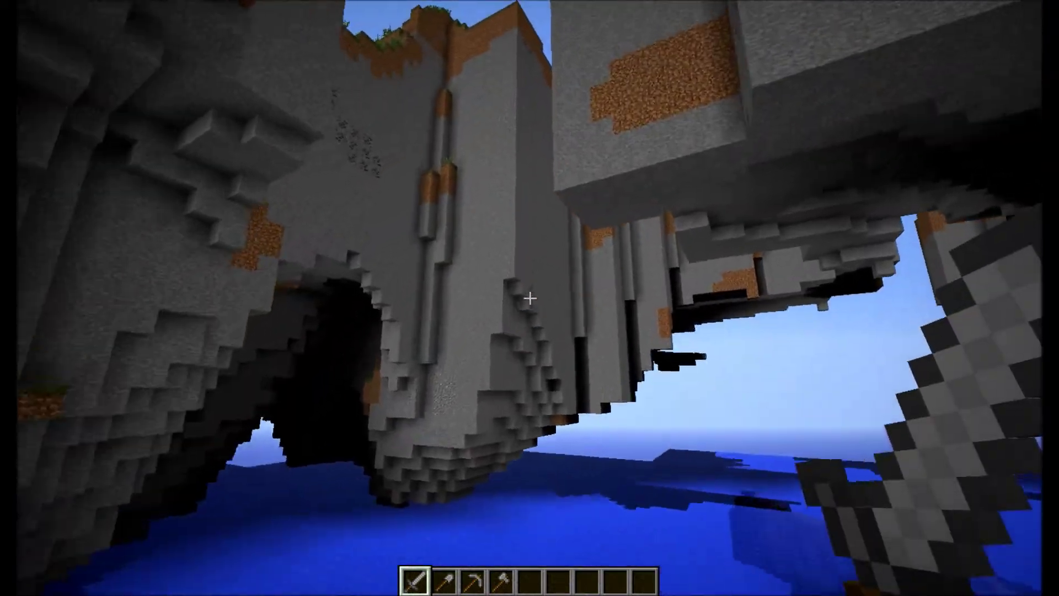
{"action": "left_click", "coordinate": [529, 298]}
{"action": "key", "text": "w"}
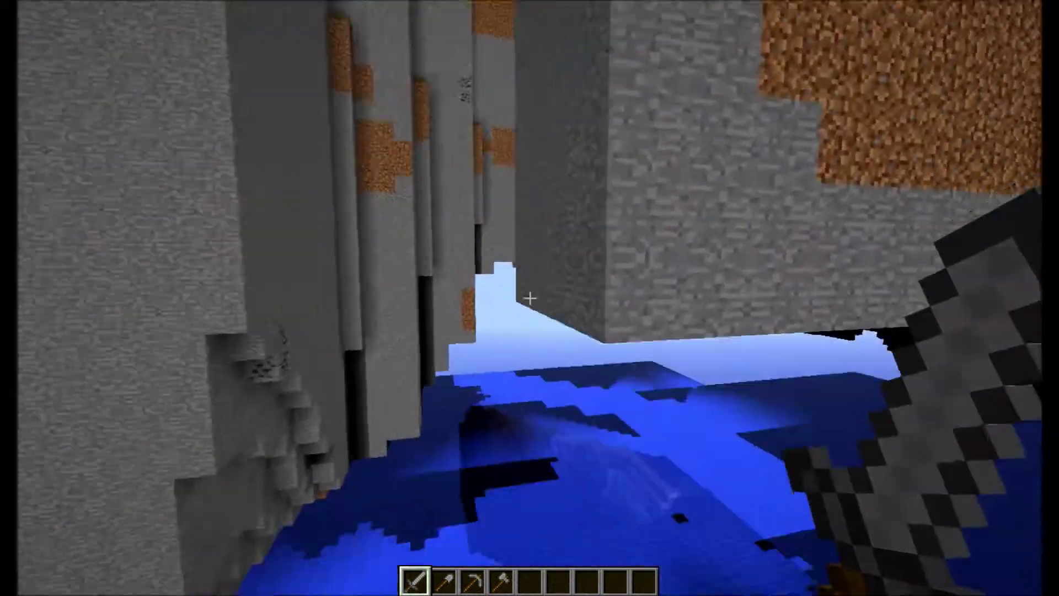
{"action": "key", "text": "w"}
Show the debug overlay and fly above the floating land to examine its biomes, grassy surface and ravines.
{"action": "key", "text": "F3"}
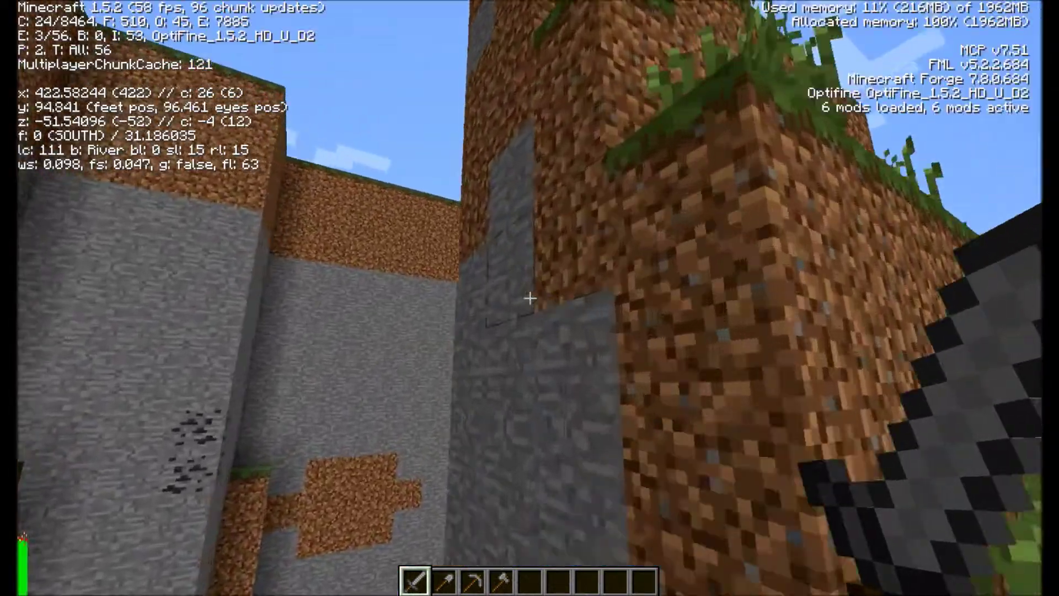
{"action": "key", "text": "w"}
{"action": "key", "text": "space"}
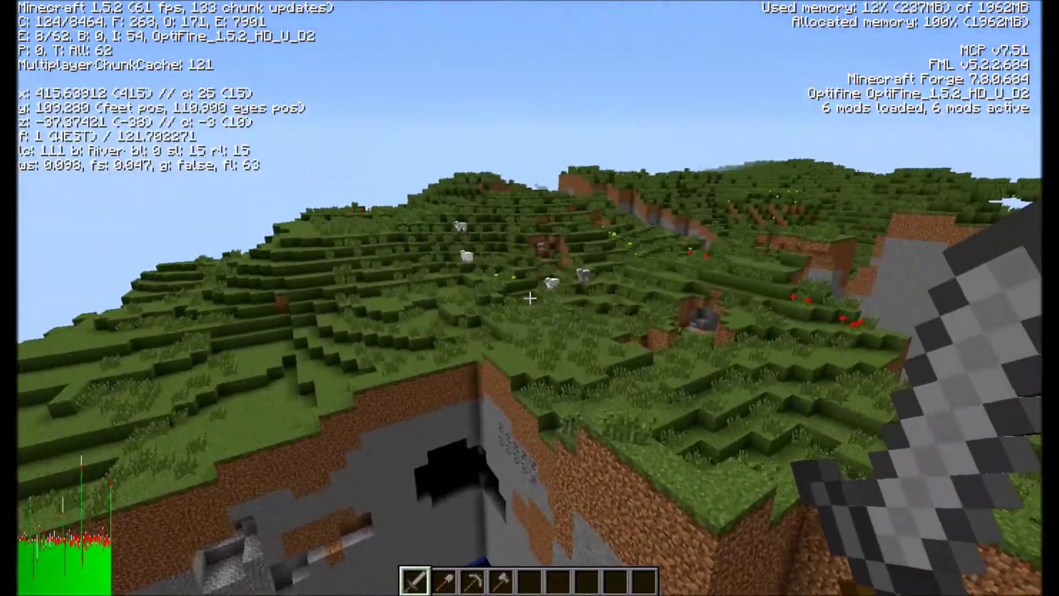
{"action": "key", "text": "w"}
{"action": "key", "text": "space"}
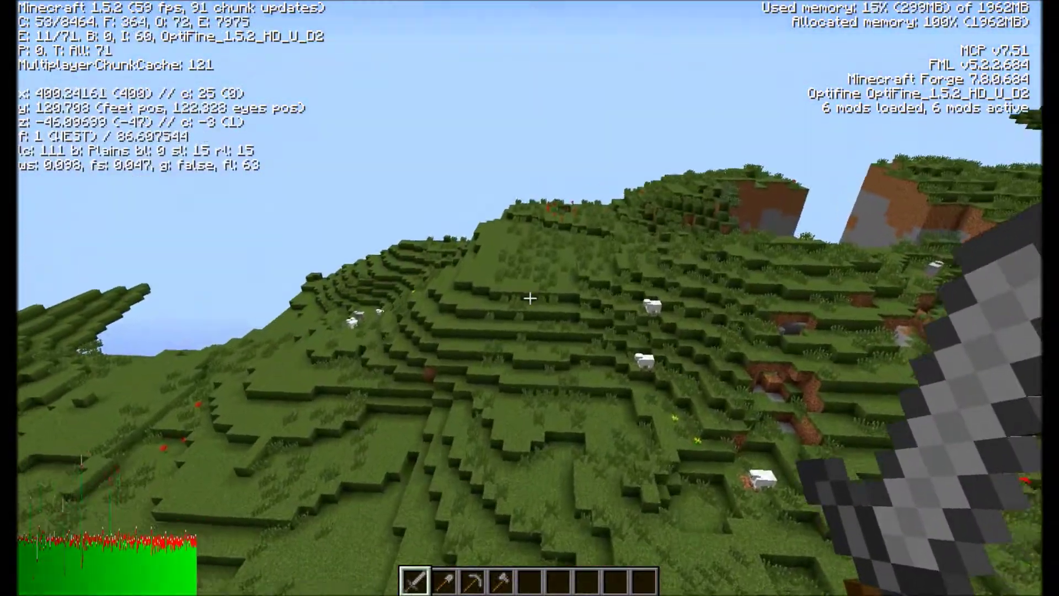
{"action": "key", "text": "w"}
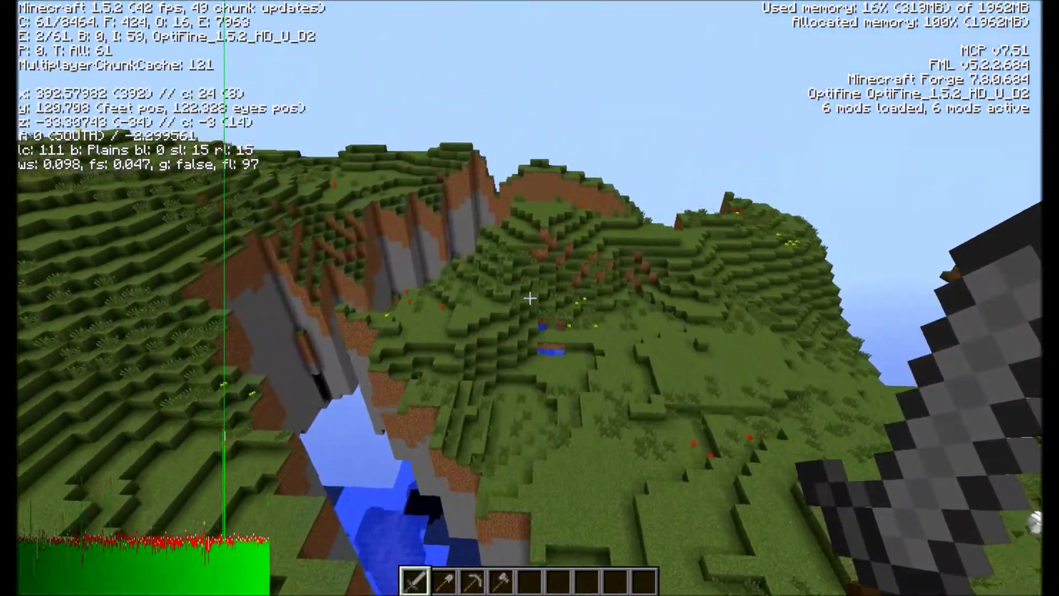
{"action": "key", "text": "w"}
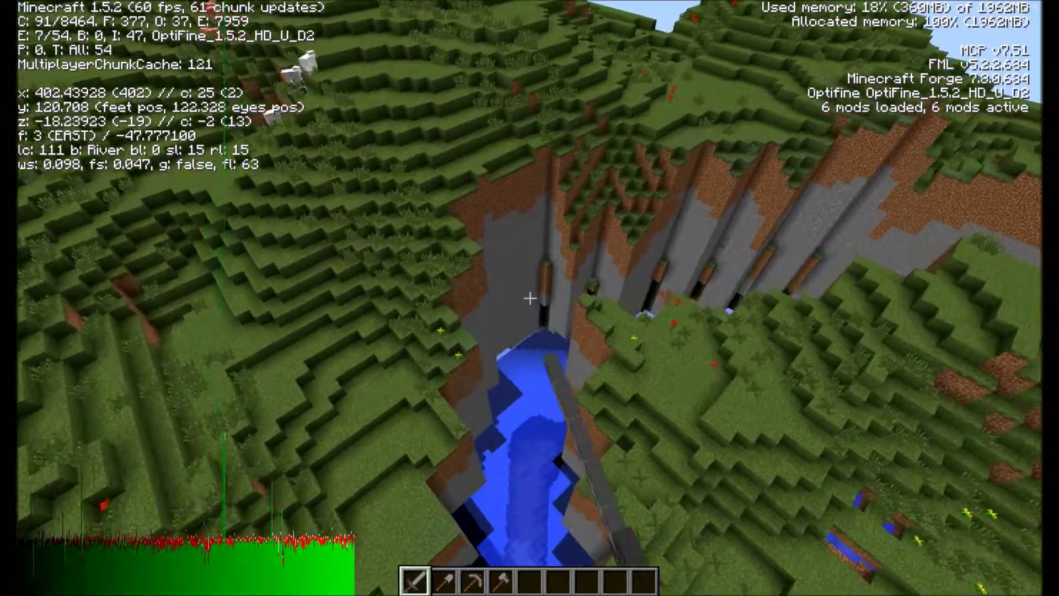
Hide the debug overlay and run the /tc biome chat command to check the biome above the water-filled ravine.
{"action": "key", "text": "F3"}
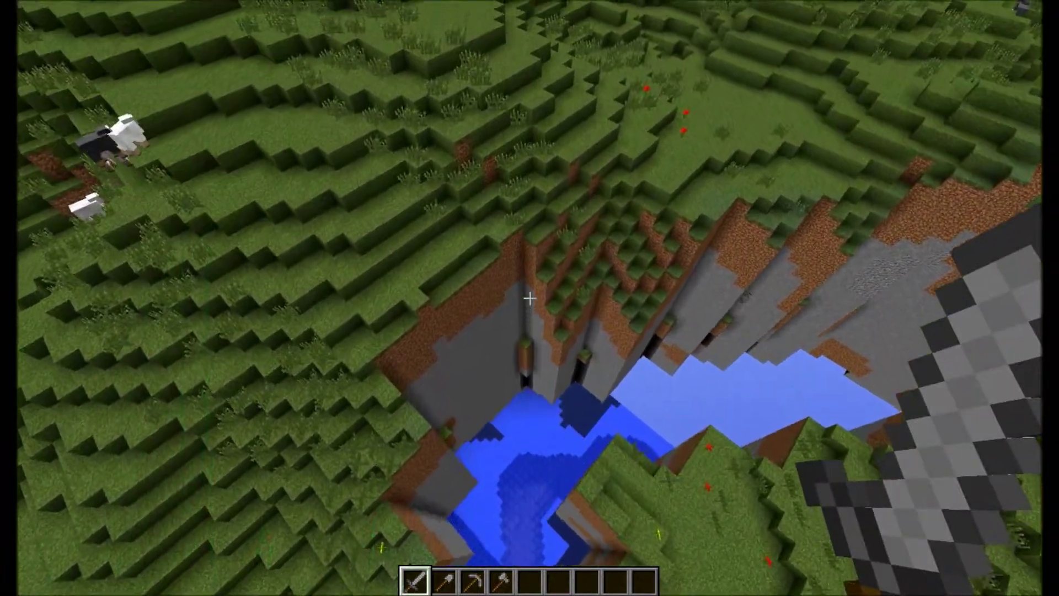
{"action": "type", "text": "/tc biome -"}
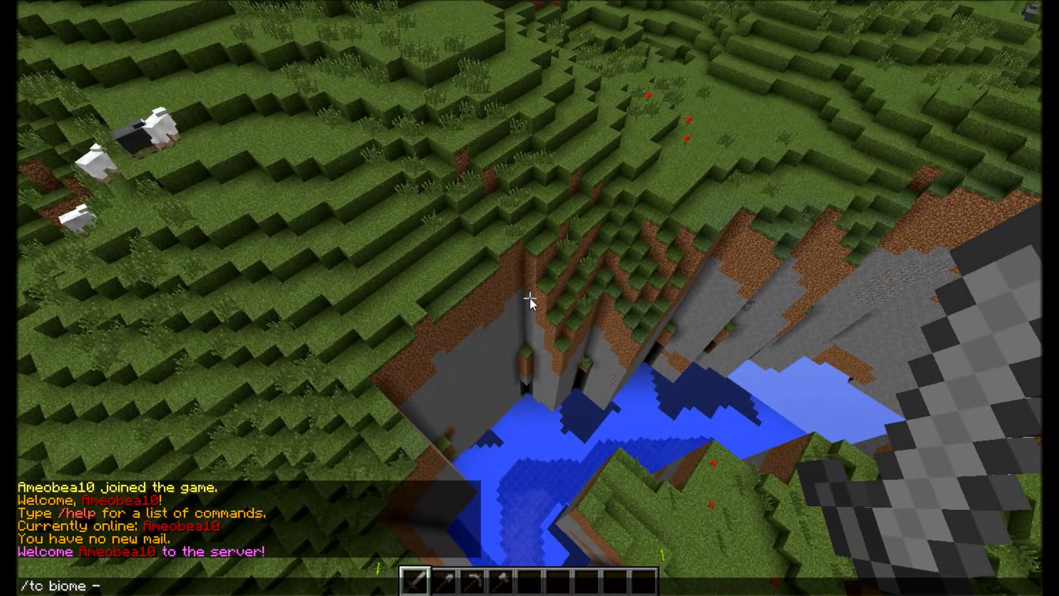
{"action": "key", "text": "Return"}
Fly along the water-filled ravine and above the floating plains to examine how the river cuts through the land.
{"action": "key", "text": "w"}
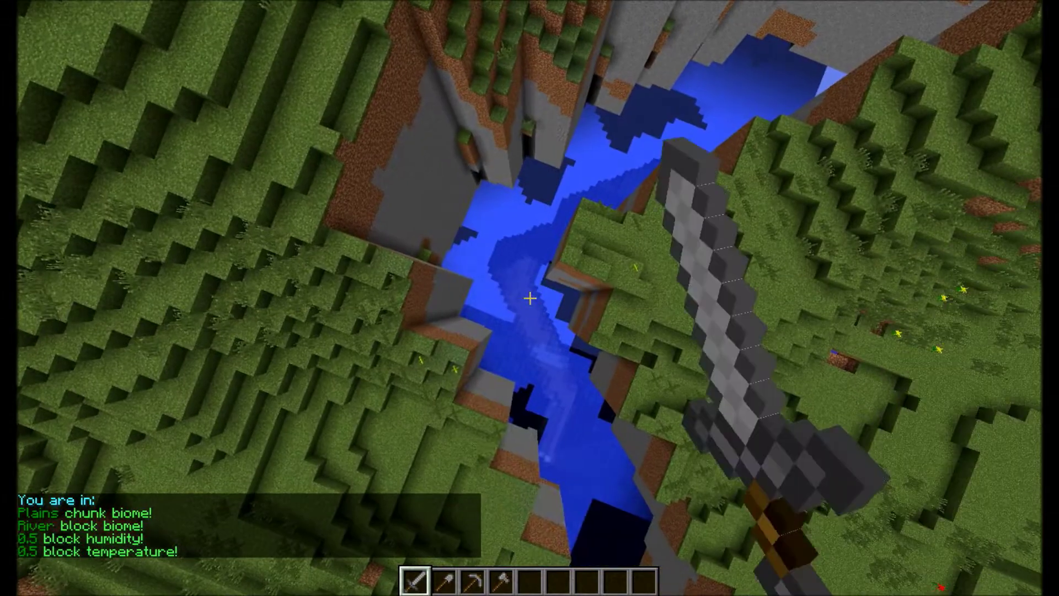
{"action": "key", "text": "w"}
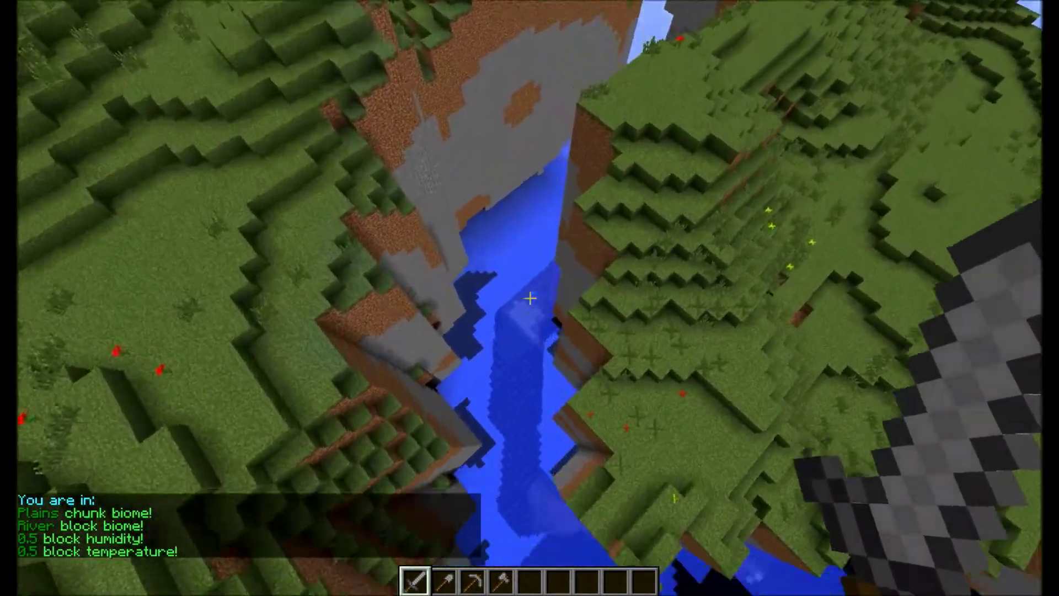
{"action": "key", "text": "space"}
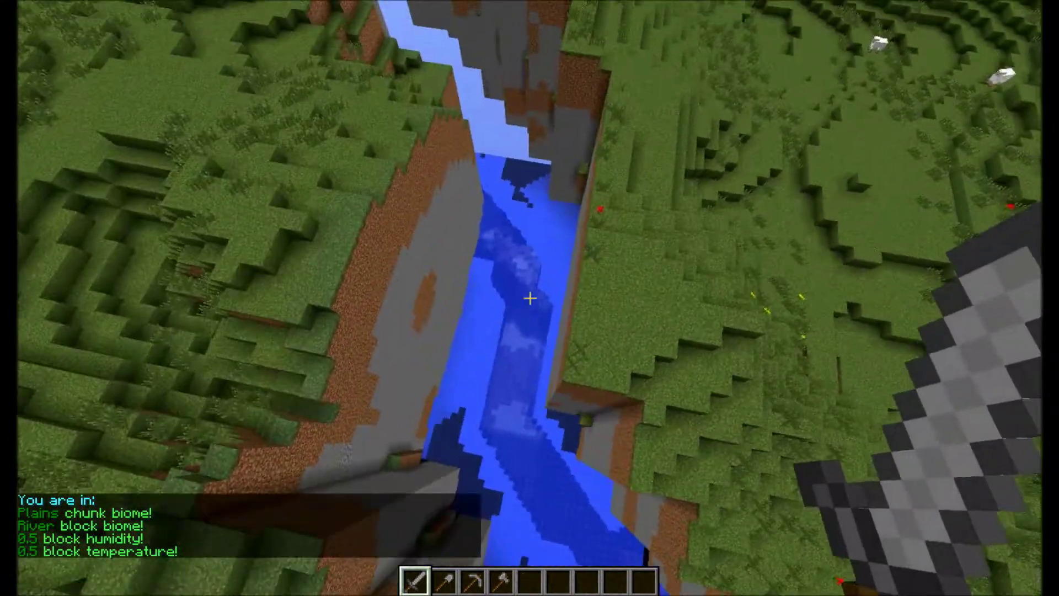
{"action": "key", "text": "w"}
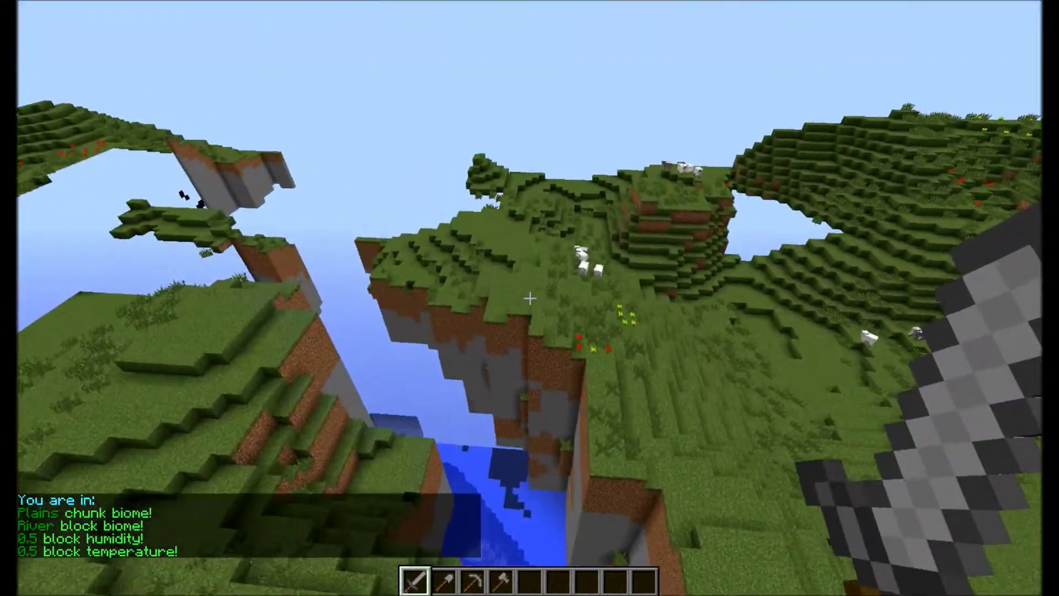
{"action": "key", "text": "w"}
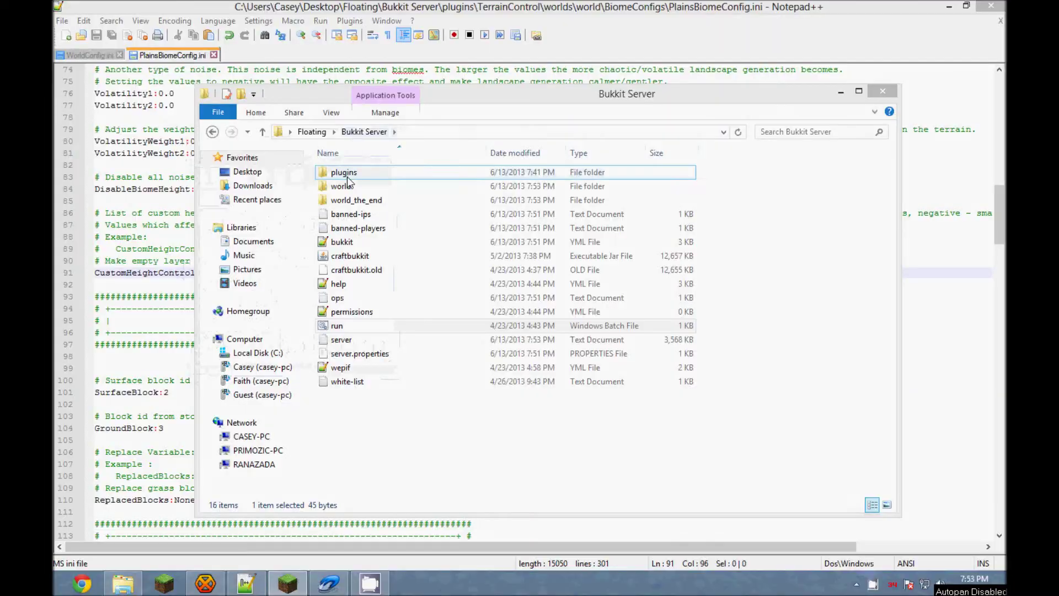
Switch to File Explorer and delete the world and world_the_end folders from Bukkit Server.
{"action": "left_click", "coordinate": [348, 186]}
{"action": "left_click", "coordinate": [353, 200], "text": "shift"}
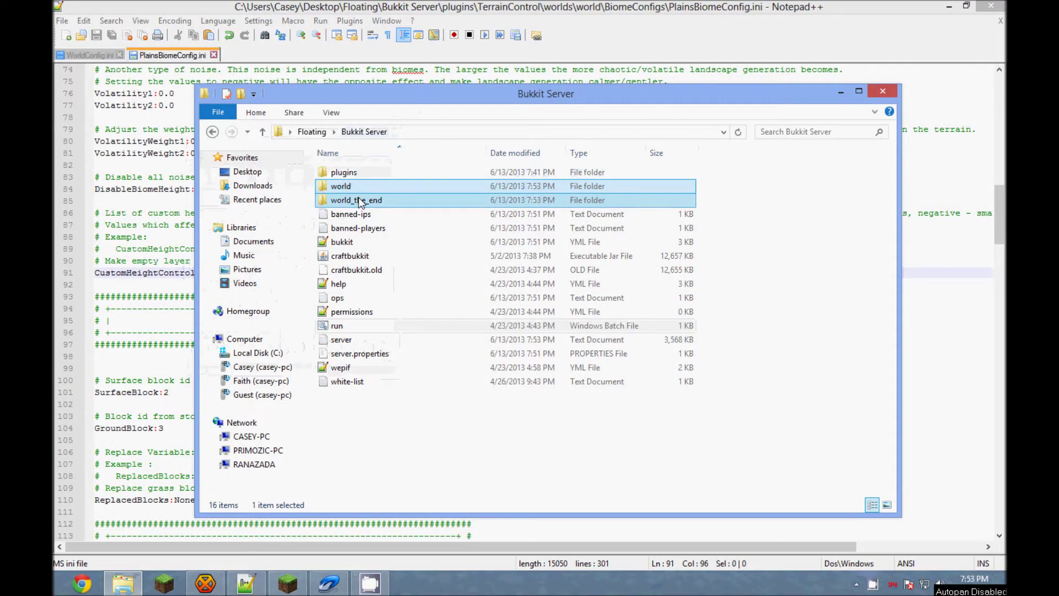
{"action": "key", "text": "Delete"}
Switch to Notepad++, reload the externally modified PlainsBiomeConfig.ini and WorldConfig.ini, and bring WorldConfig.ini to the front.
{"action": "left_click", "coordinate": [223, 11]}
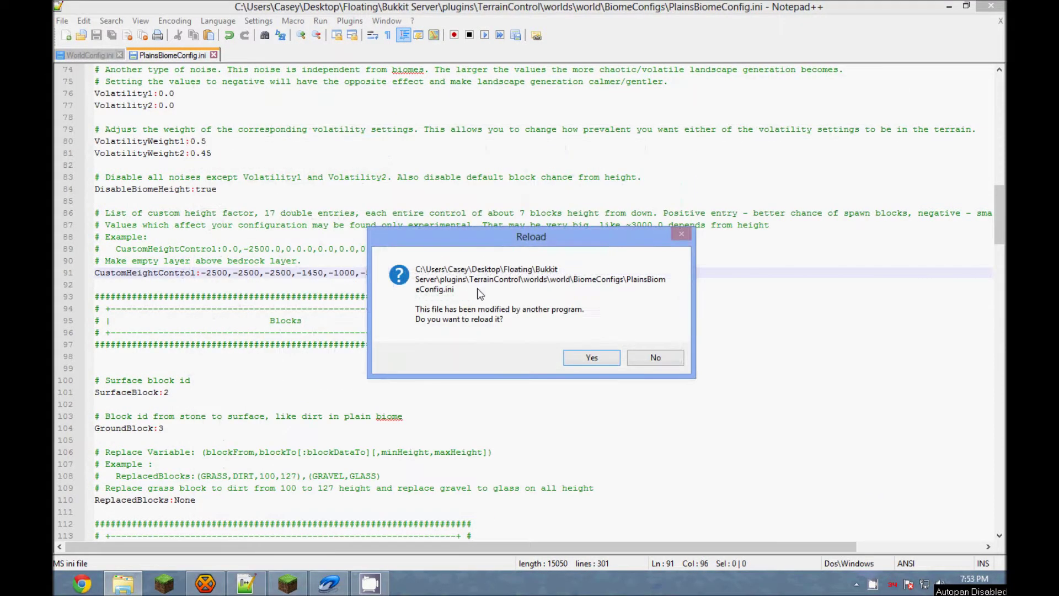
{"action": "left_click", "coordinate": [594, 357]}
{"action": "left_click", "coordinate": [594, 356]}
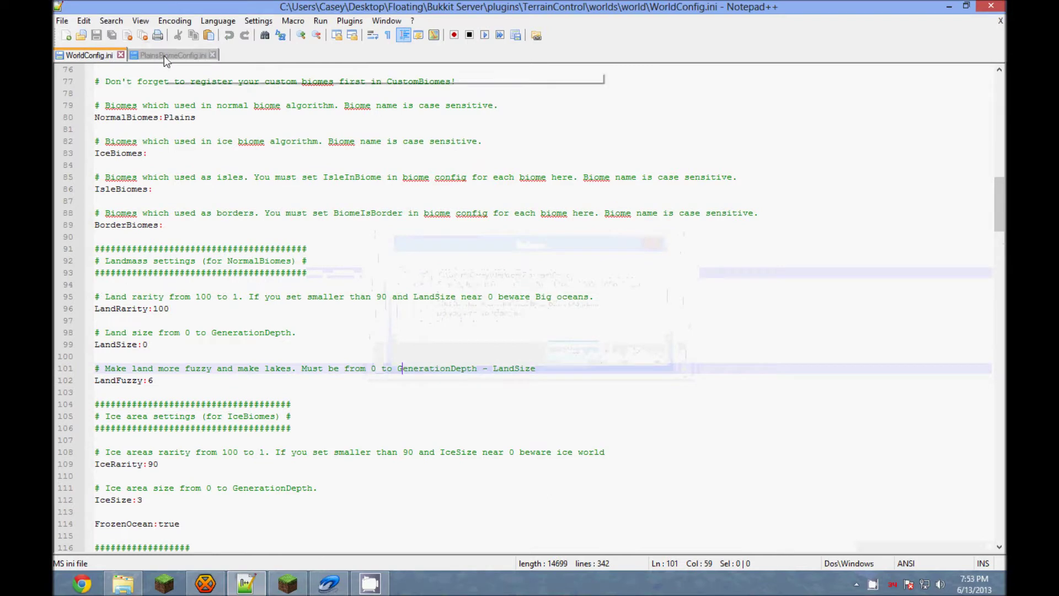
{"action": "left_click", "coordinate": [166, 55]}
{"action": "left_click", "coordinate": [96, 55]}
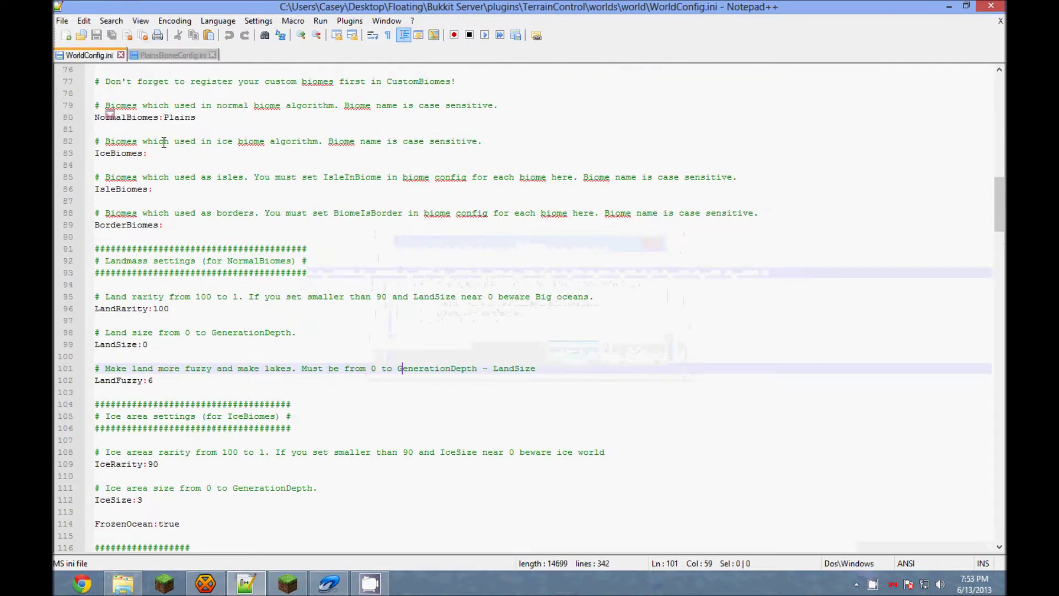
Find "river" in WorldConfig.ini, set RiversEnabled to false, and save the file.
{"action": "scroll", "coordinate": [200, 274], "scroll_direction": "up", "scroll_amount": 1}
{"action": "key", "text": "ctrl+f"}
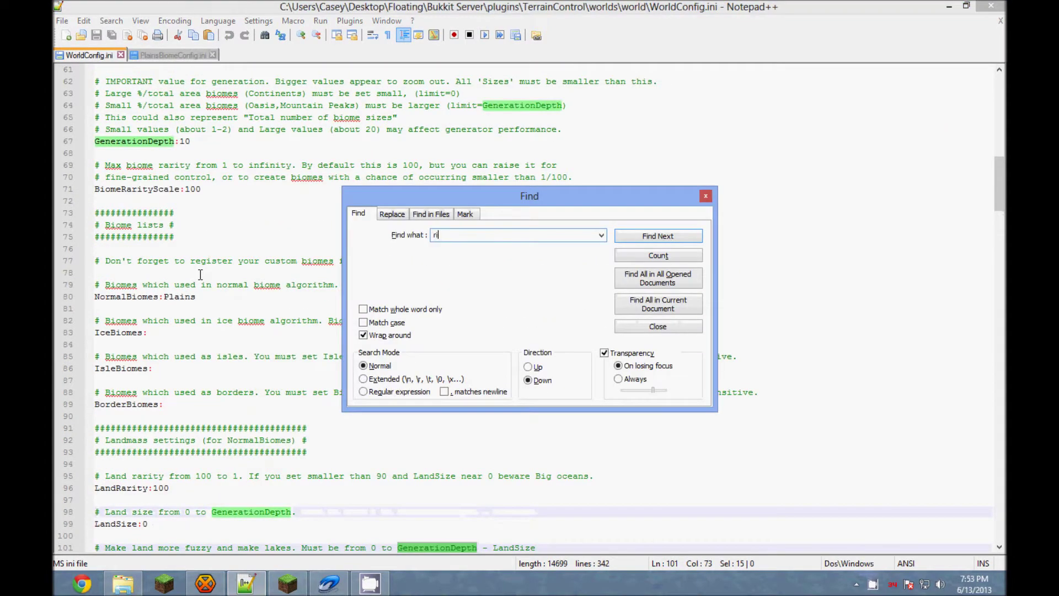
{"action": "key", "text": "Return"}
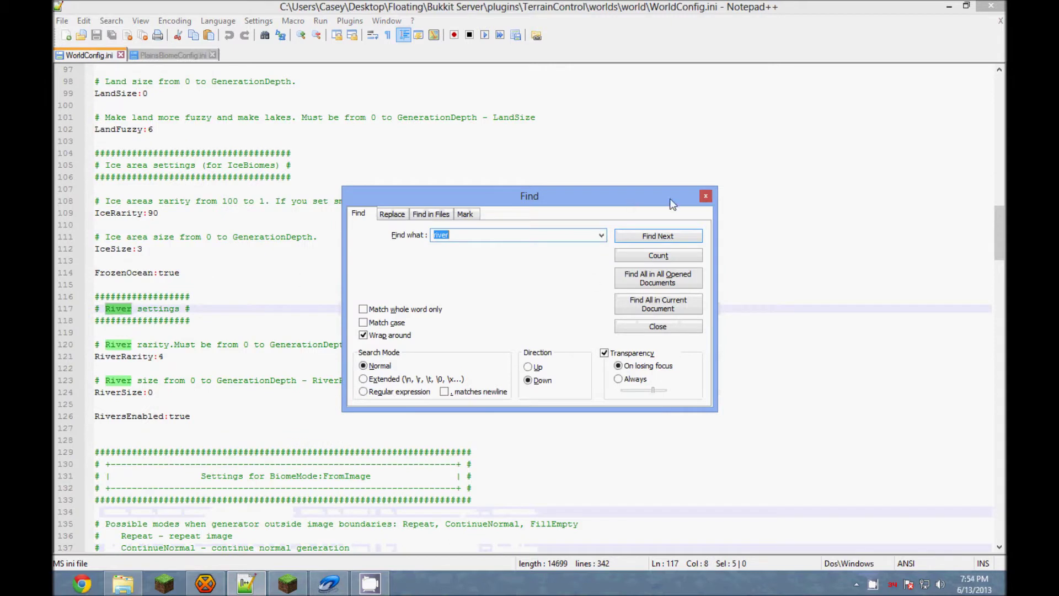
{"action": "left_click", "coordinate": [705, 197]}
{"action": "left_click_drag", "start_coordinate": [191, 416], "coordinate": [169, 416]}
{"action": "type", "text": "false"}
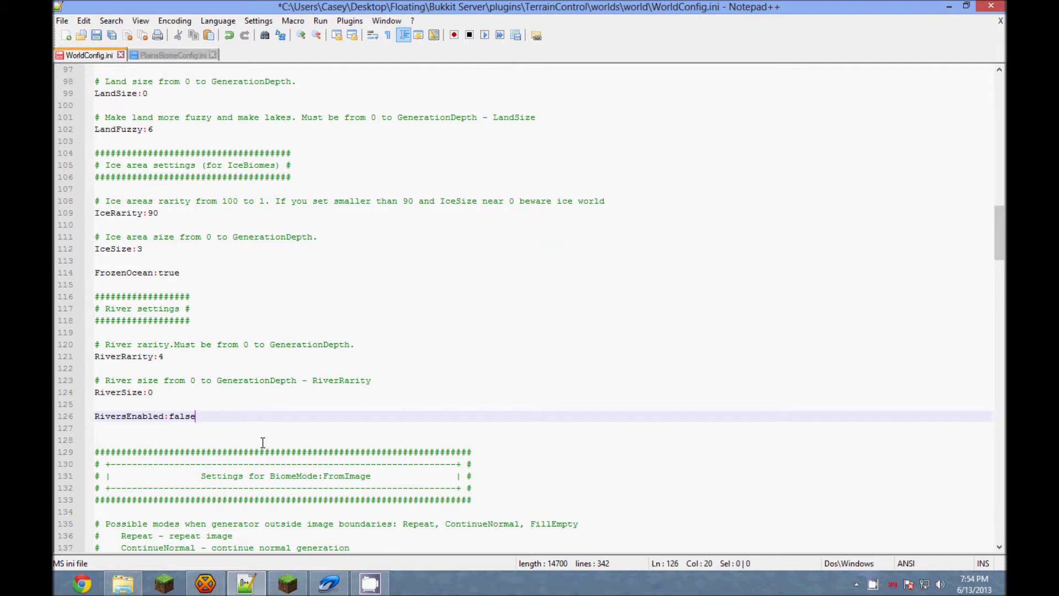
{"action": "key", "text": "ctrl+s"}
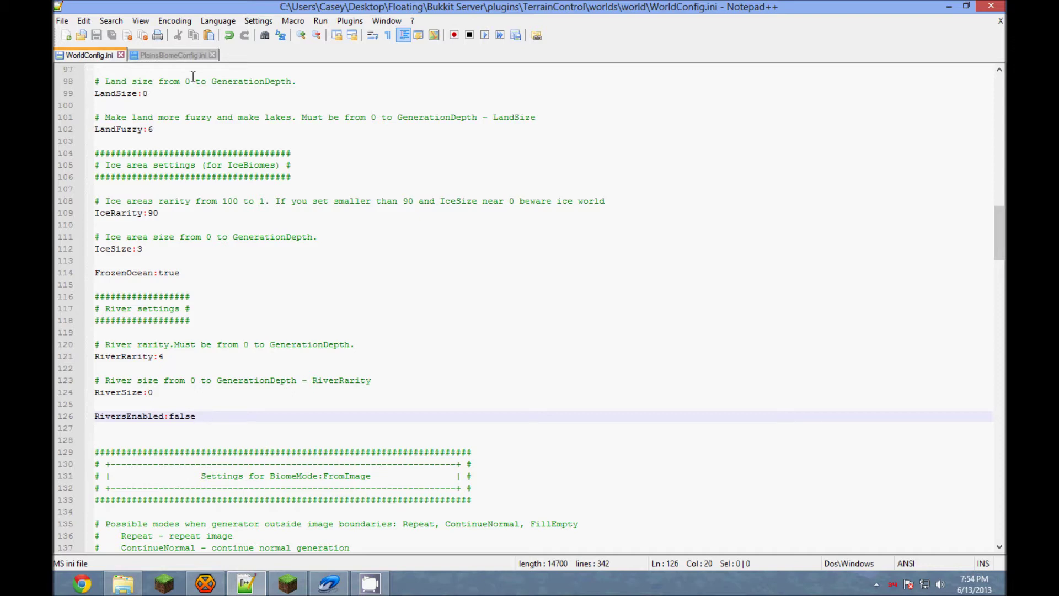
Look through PlainsBiomeConfig.ini from the custom height control list up to the river, isle and border biome settings.
{"action": "left_click", "coordinate": [176, 56]}
{"action": "scroll", "coordinate": [250, 267], "scroll_direction": "up", "scroll_amount": 4}
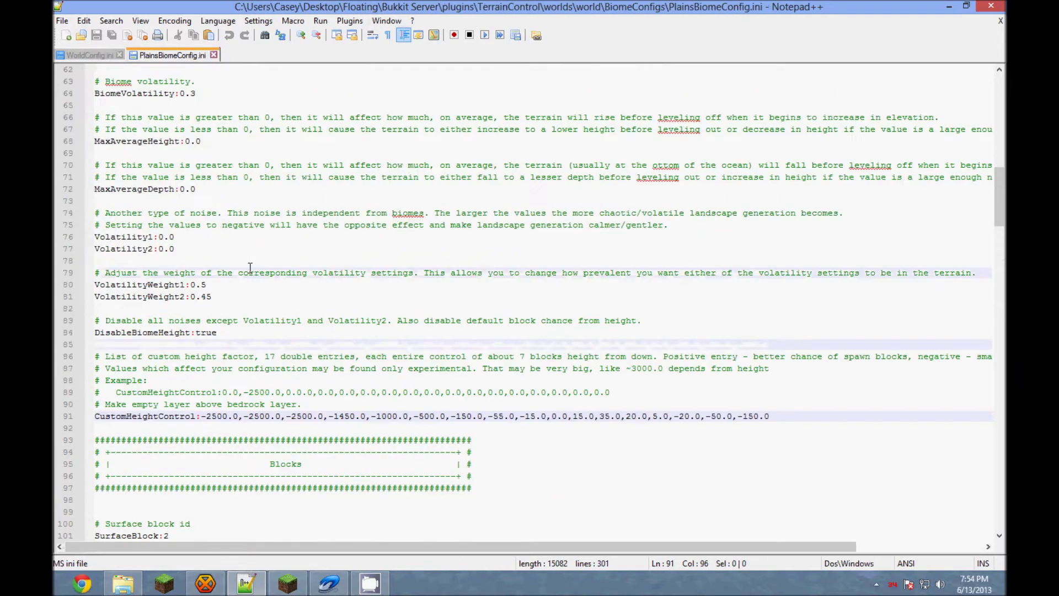
{"action": "scroll", "coordinate": [225, 322], "scroll_direction": "up", "scroll_amount": 11}
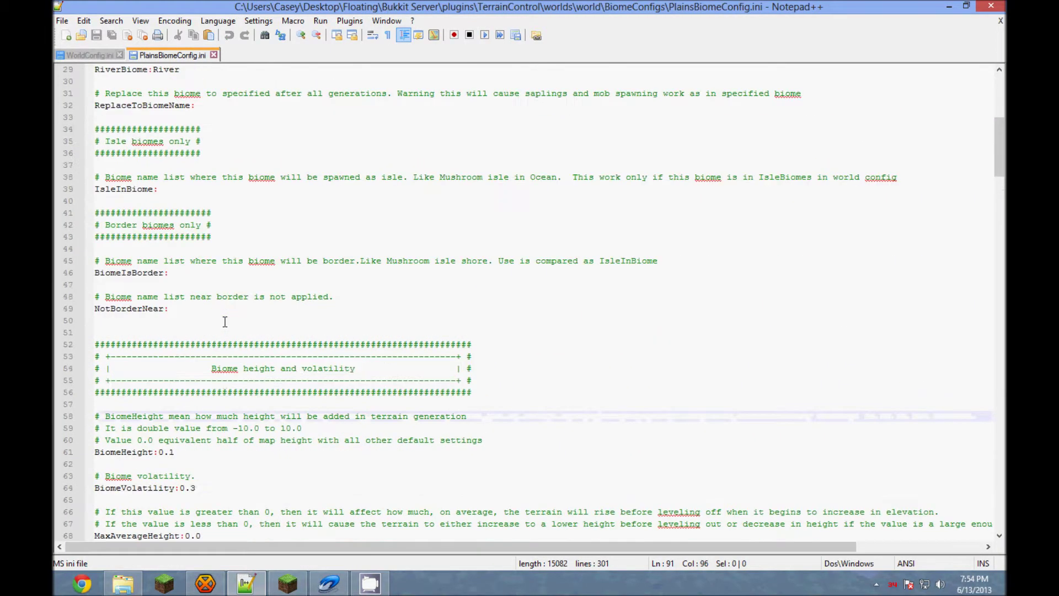
{"action": "scroll", "coordinate": [225, 323], "scroll_direction": "up", "scroll_amount": 6}
{"action": "scroll", "coordinate": [225, 322], "scroll_direction": "down", "scroll_amount": 7}
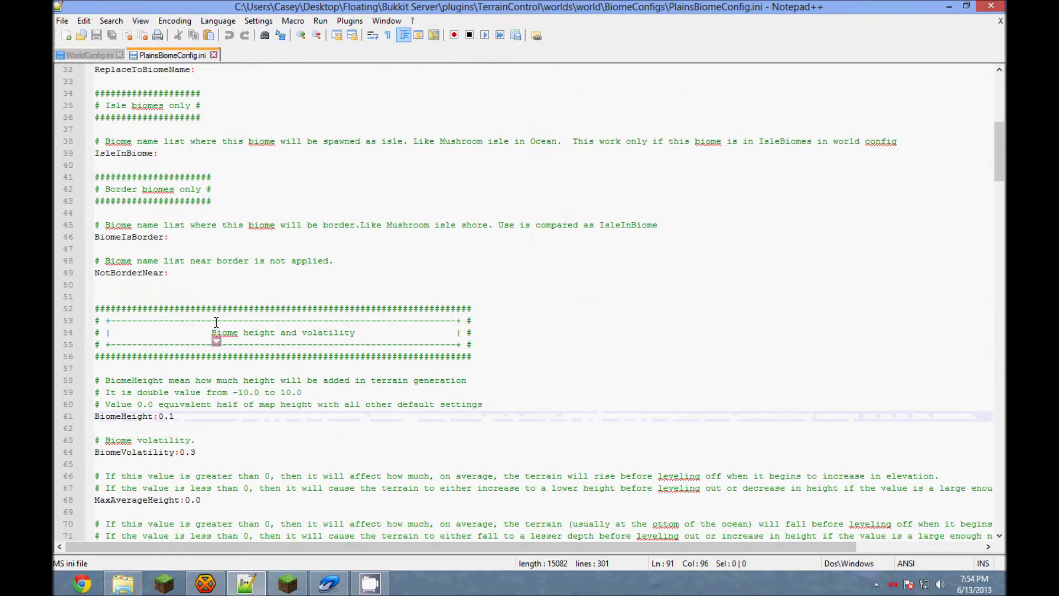
Find "water" in WorldConfig.ini, set WaterLevelMax to 0, and save the file.
{"action": "key", "text": "ctrl+Tab"}
{"action": "key", "text": "ctrl+f"}
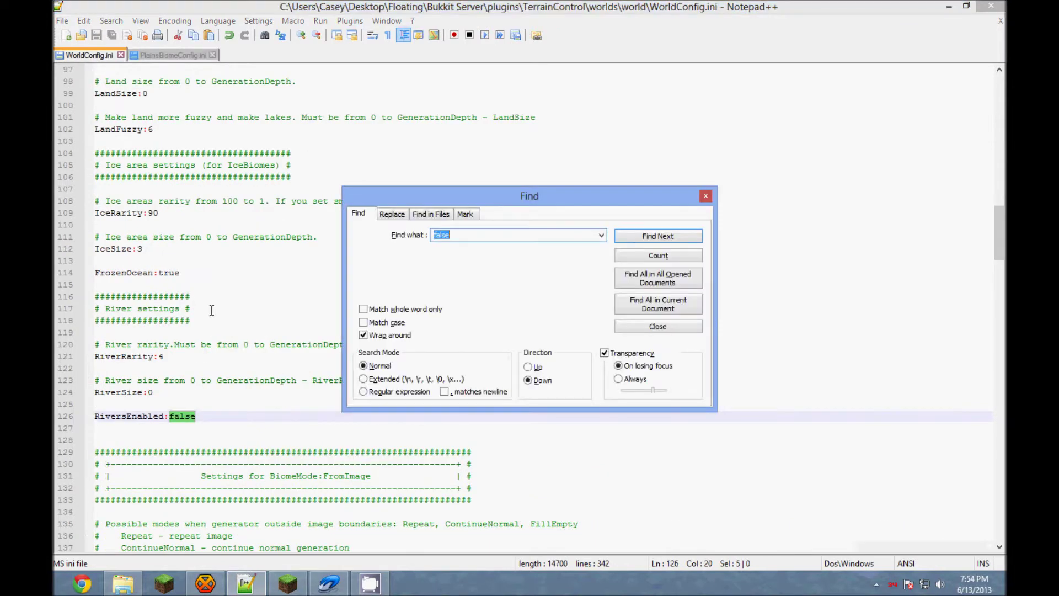
{"action": "type", "text": "water"}
{"action": "key", "text": "Return"}
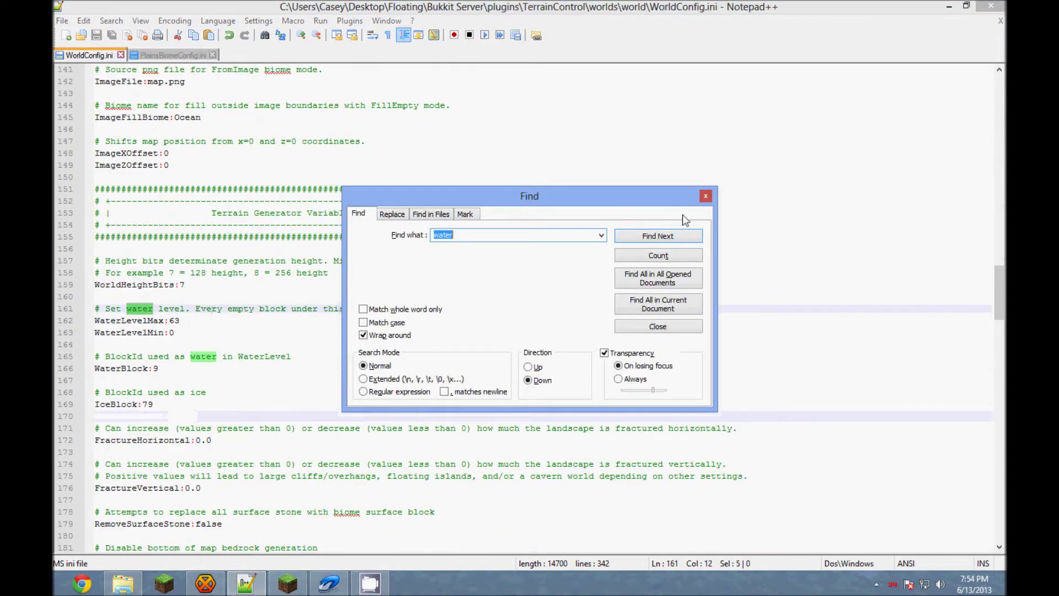
{"action": "left_click", "coordinate": [706, 197]}
{"action": "left_click_drag", "start_coordinate": [180, 321], "coordinate": [167, 322]}
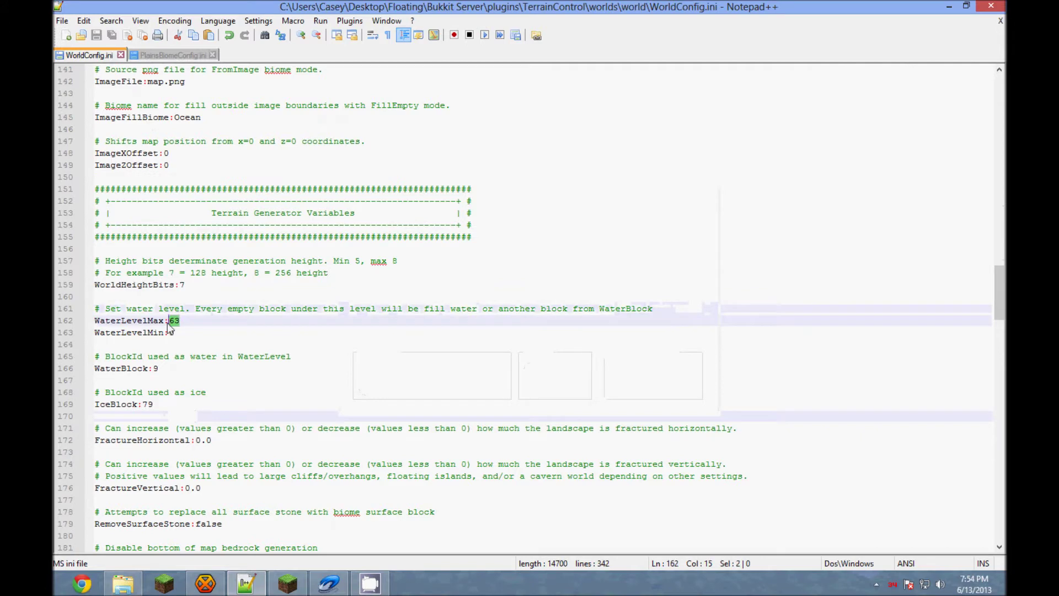
{"action": "type", "text": "0"}
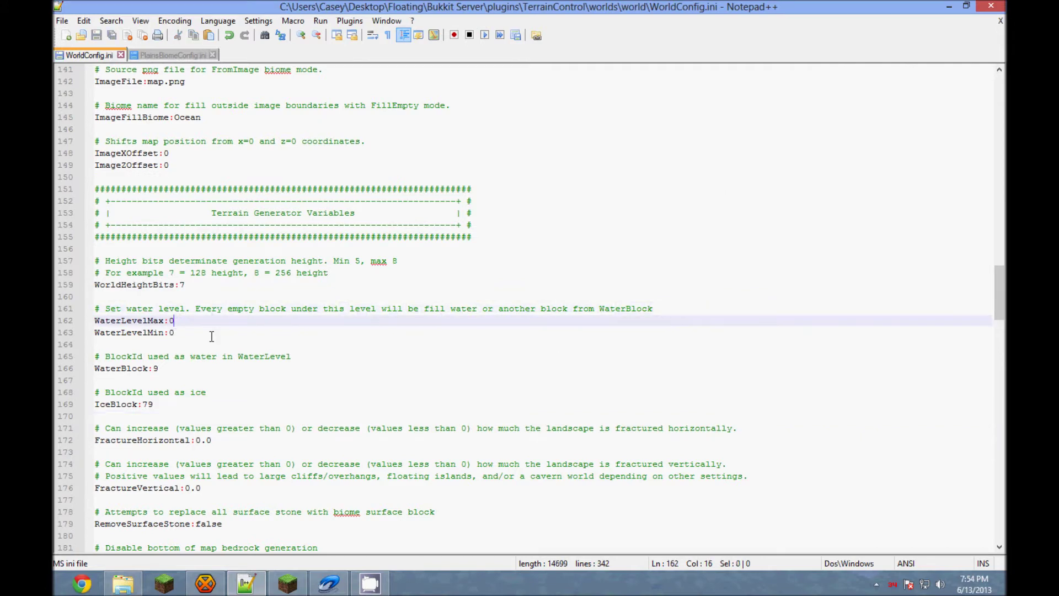
Set DisableBedrock to true in the terrain generator variables of WorldConfig.ini and save the file.
{"action": "scroll", "coordinate": [187, 404], "scroll_direction": "down", "scroll_amount": 5}
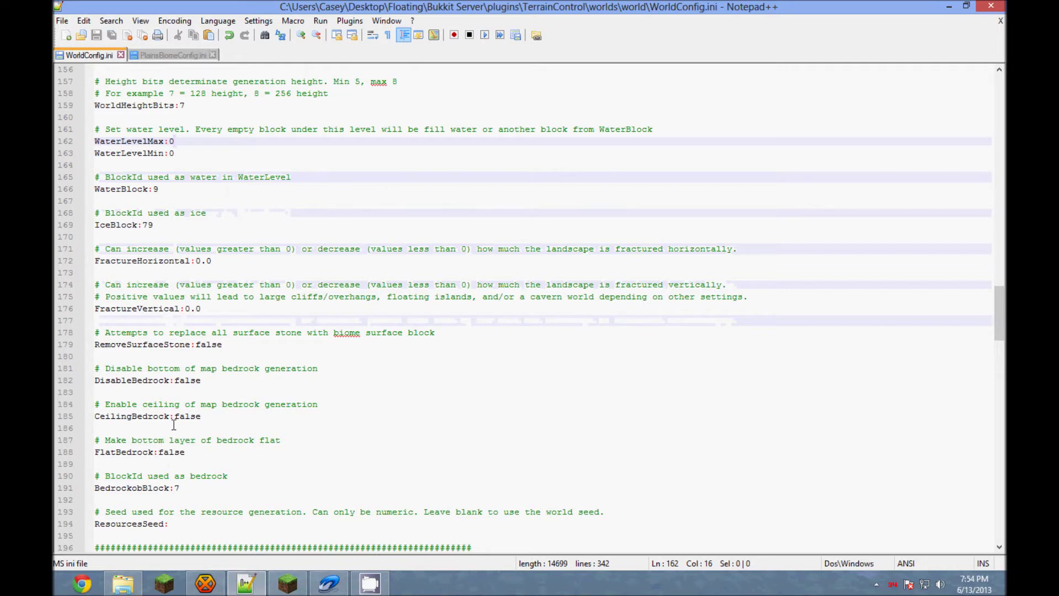
{"action": "double_click", "coordinate": [190, 380]}
{"action": "type", "text": "true"}
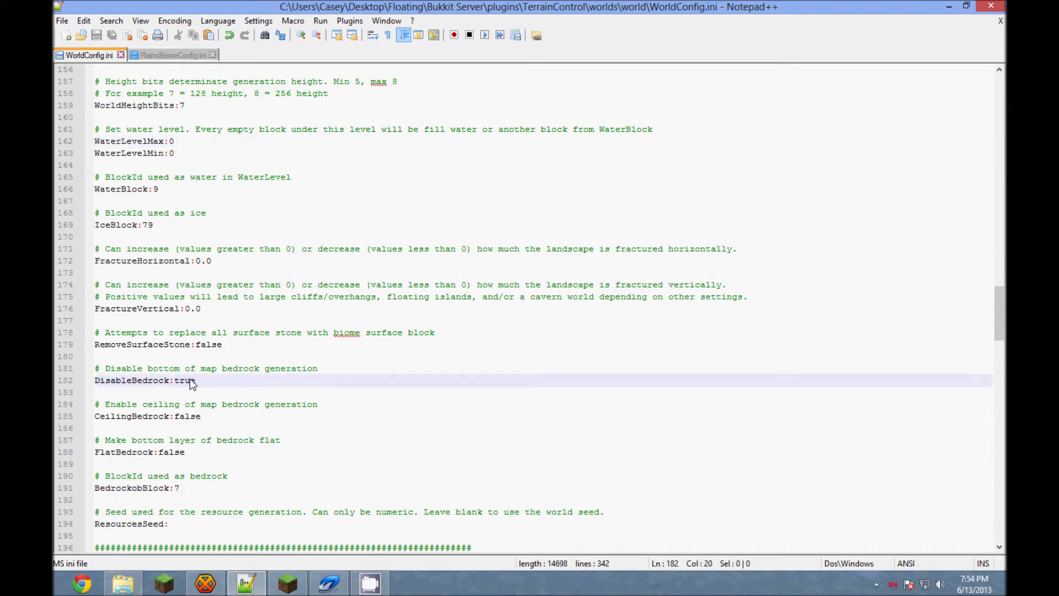
Review the biome lists and landmass settings in WorldConfig.ini and the biome and height settings in PlainsBiomeConfig.ini.
{"action": "scroll", "coordinate": [197, 374], "scroll_direction": "up", "scroll_amount": 6}
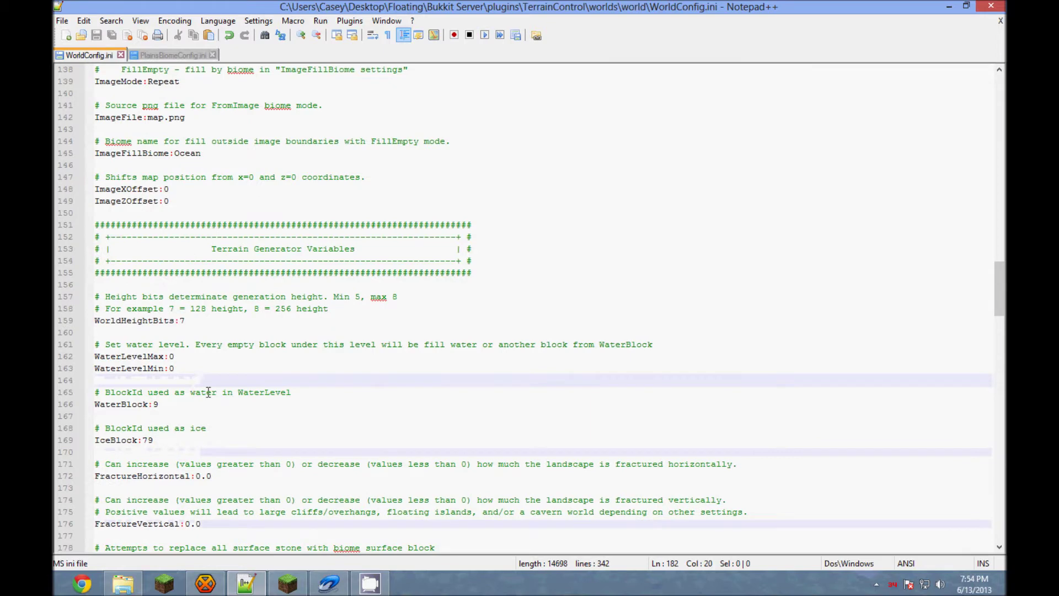
{"action": "scroll", "coordinate": [209, 392], "scroll_direction": "up", "scroll_amount": 20}
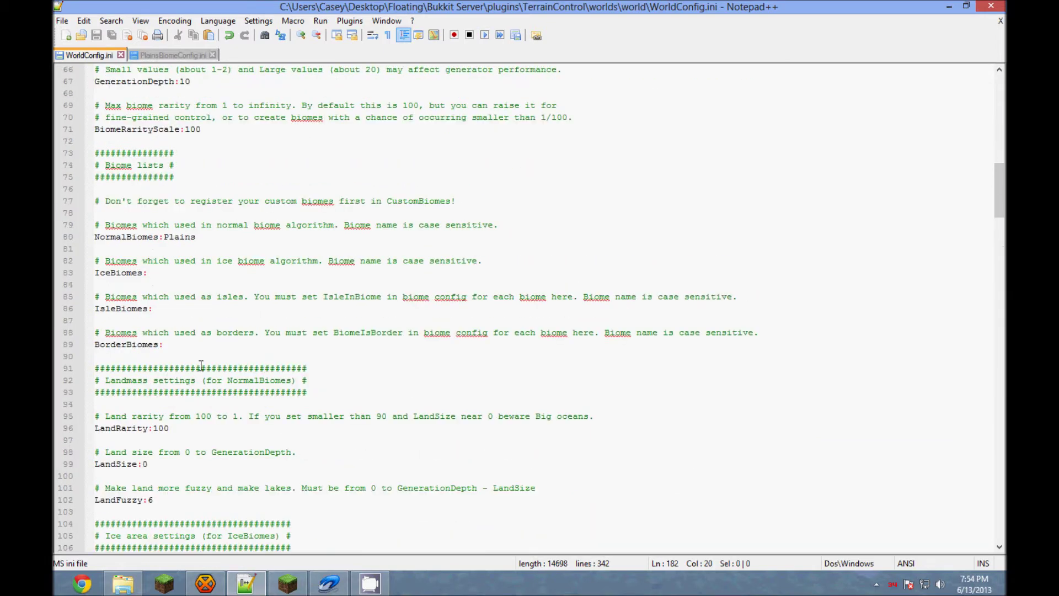
{"action": "left_click", "coordinate": [164, 55]}
{"action": "scroll", "coordinate": [218, 345], "scroll_direction": "up", "scroll_amount": 5}
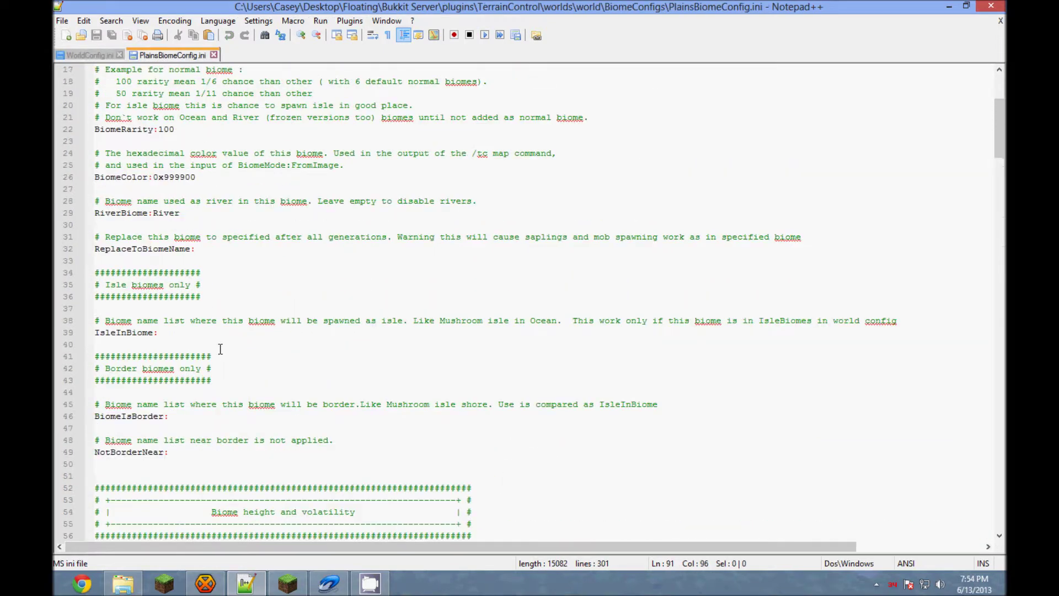
{"action": "scroll", "coordinate": [220, 349], "scroll_direction": "up", "scroll_amount": 5}
{"action": "scroll", "coordinate": [220, 346], "scroll_direction": "down", "scroll_amount": 20}
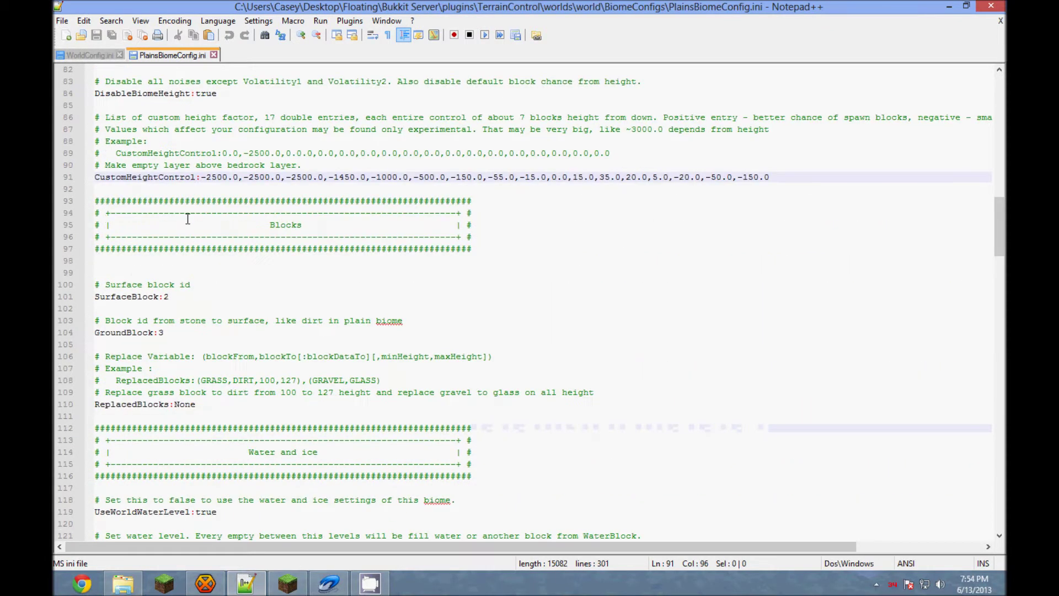
Set MaxAverageDepth and MaxAverageHeight to 15 in PlainsBiomeConfig.ini and save the file.
{"action": "scroll", "coordinate": [188, 219], "scroll_direction": "up", "scroll_amount": 7}
{"action": "left_click_drag", "start_coordinate": [201, 157], "coordinate": [185, 159]}
{"action": "left_click_drag", "start_coordinate": [197, 201], "coordinate": [180, 202]}
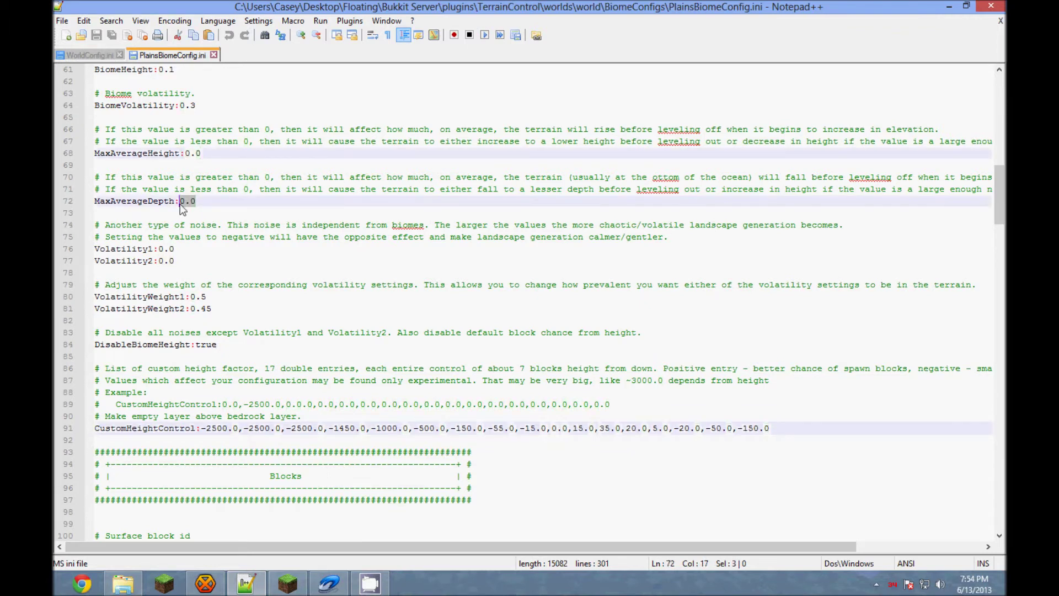
{"action": "type", "text": "15"}
{"action": "left_click_drag", "start_coordinate": [200, 154], "coordinate": [184, 157]}
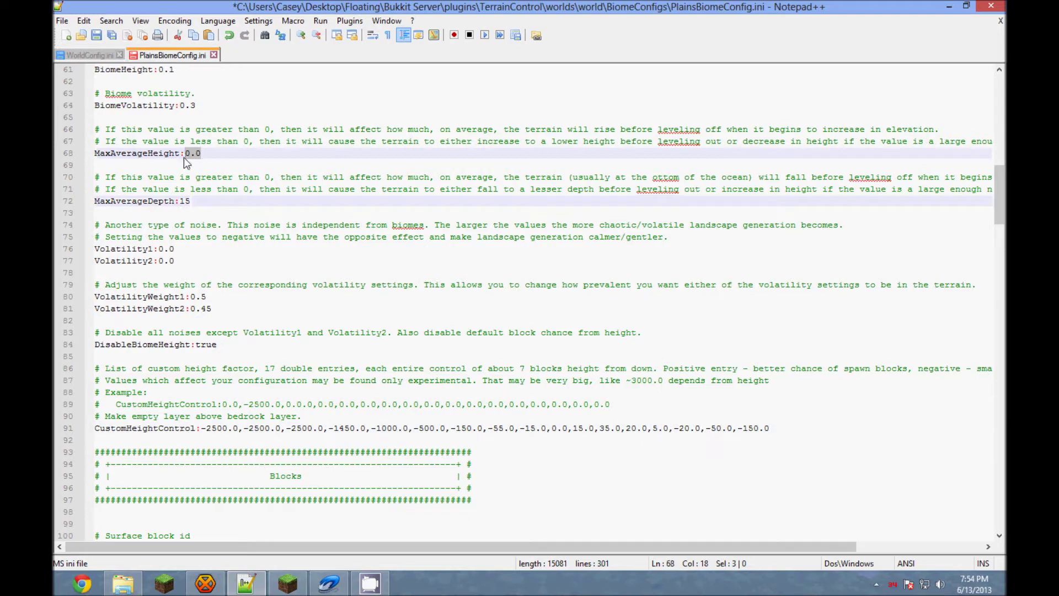
{"action": "type", "text": "15"}
{"action": "key", "text": "ctrl+s"}
Review the block and water settings in PlainsBiomeConfig.ini and the landmass, ice and river settings in WorldConfig.ini.
{"action": "scroll", "coordinate": [224, 269], "scroll_direction": "down", "scroll_amount": 8}
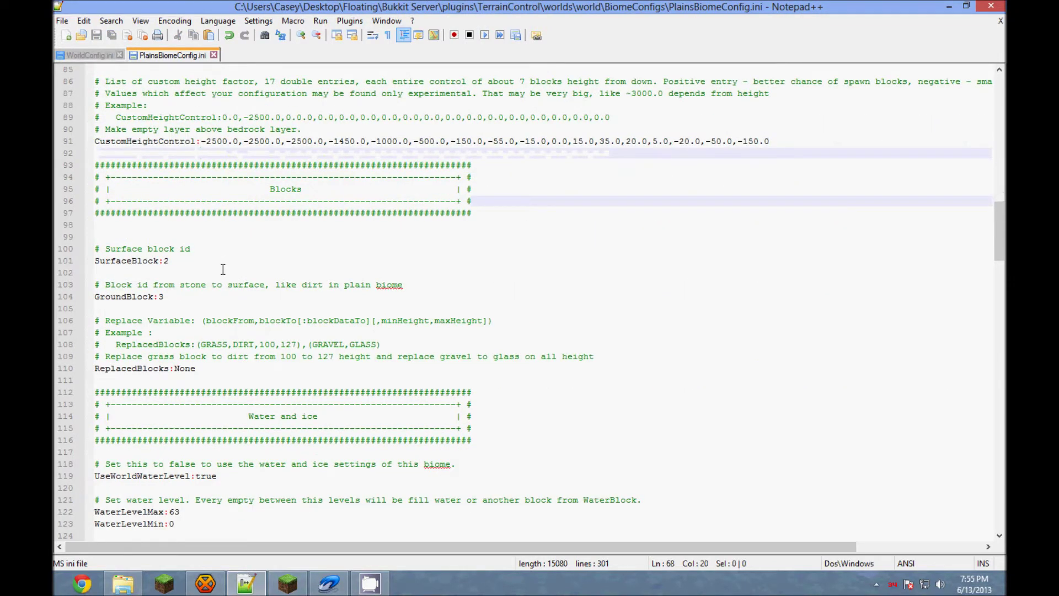
{"action": "scroll", "coordinate": [223, 269], "scroll_direction": "down", "scroll_amount": 1}
{"action": "scroll", "coordinate": [222, 269], "scroll_direction": "down", "scroll_amount": 5}
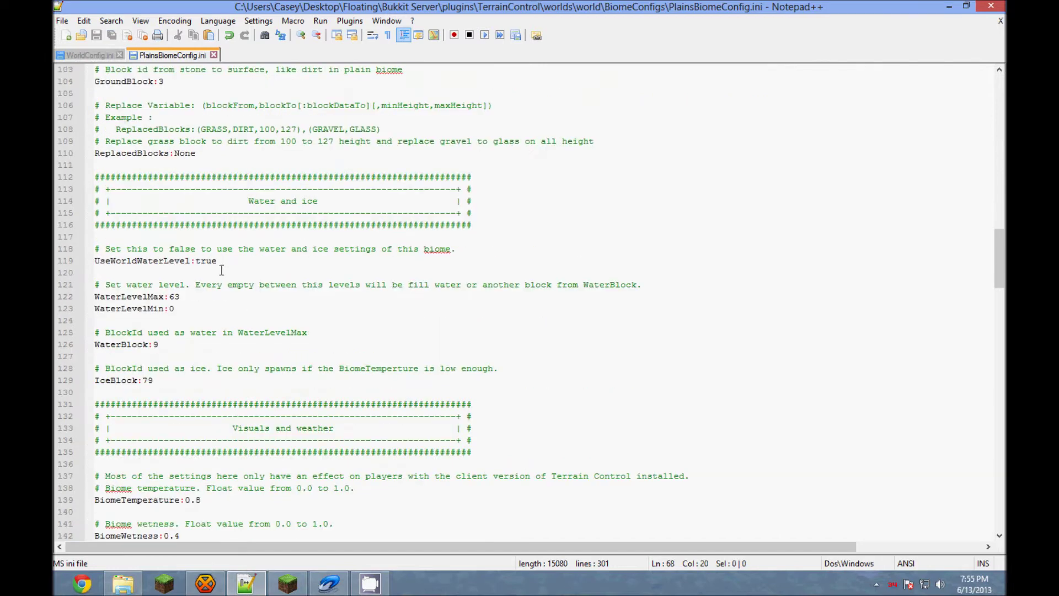
{"action": "left_click", "coordinate": [93, 55]}
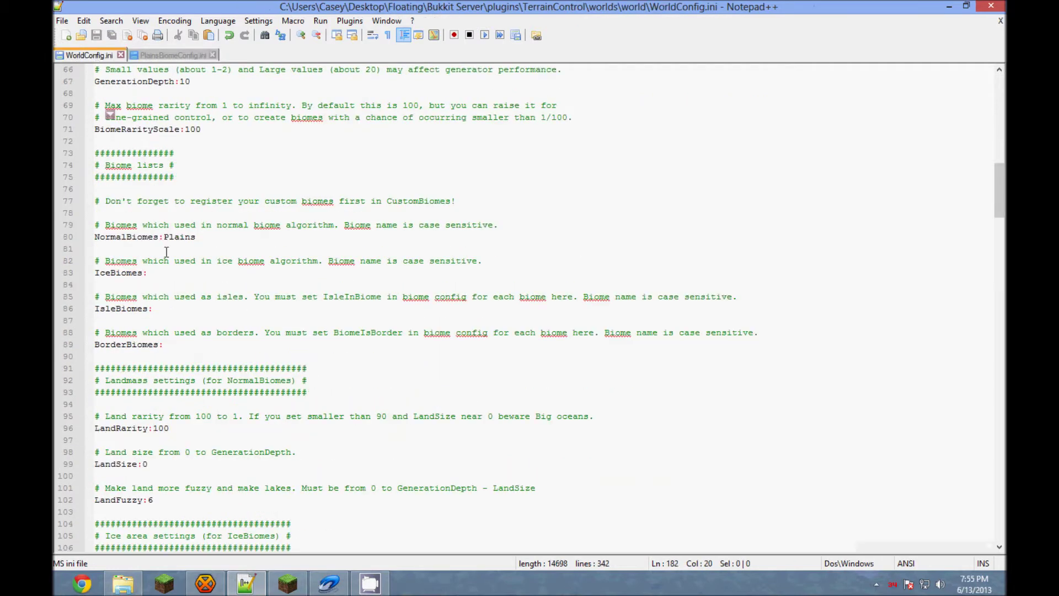
{"action": "scroll", "coordinate": [165, 257], "scroll_direction": "up", "scroll_amount": 5}
{"action": "scroll", "coordinate": [168, 265], "scroll_direction": "down", "scroll_amount": 12}
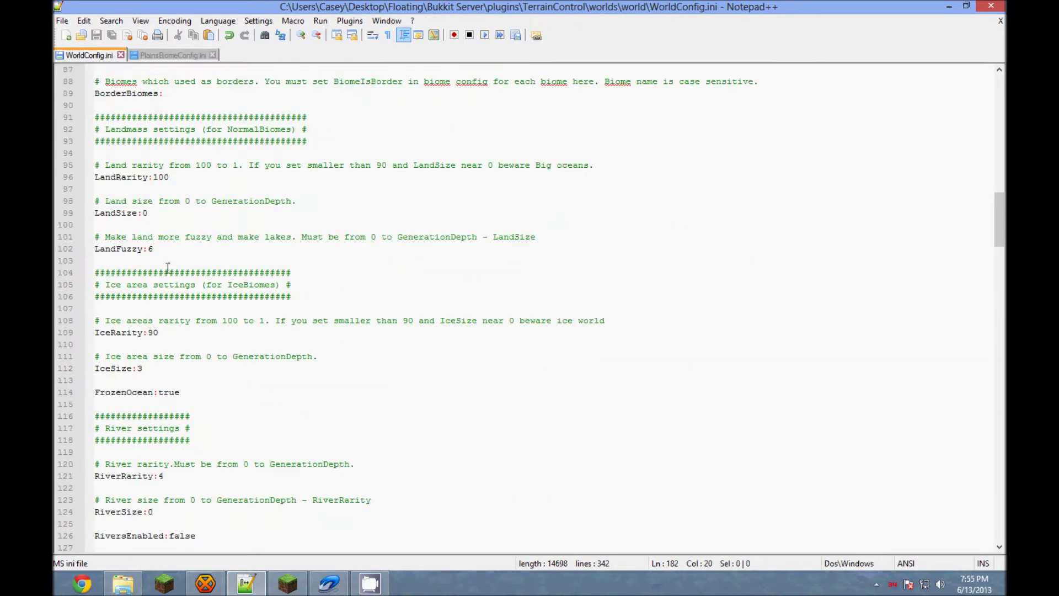
{"action": "scroll", "coordinate": [168, 267], "scroll_direction": "down", "scroll_amount": 13}
{"action": "scroll", "coordinate": [169, 275], "scroll_direction": "up", "scroll_amount": 20}
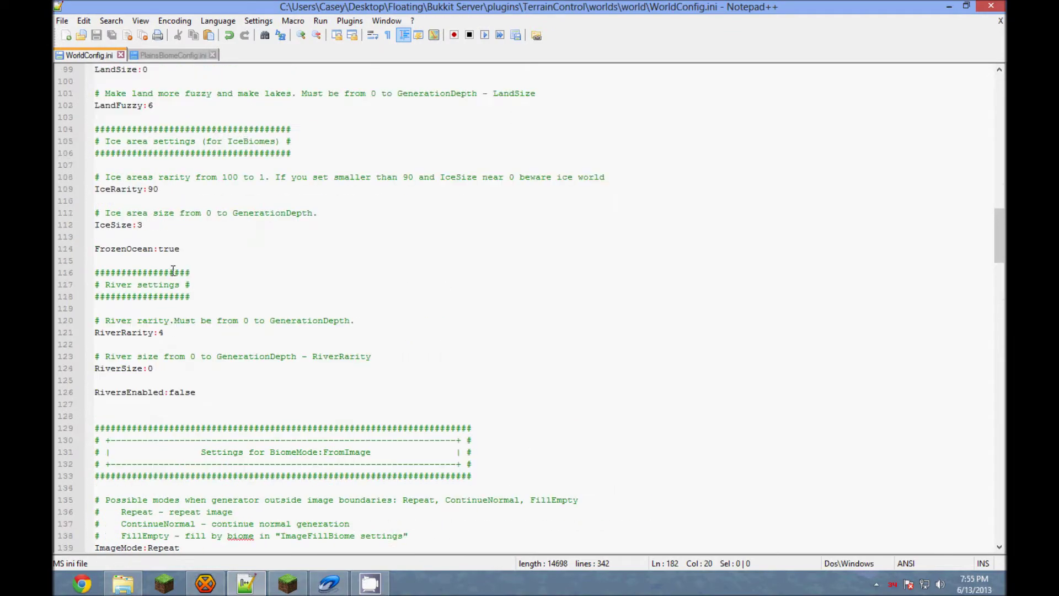
Set WorldHeightBits to 8 in the terrain generator variables of WorldConfig.ini.
{"action": "scroll", "coordinate": [176, 270], "scroll_direction": "down", "scroll_amount": 20}
{"action": "scroll", "coordinate": [181, 267], "scroll_direction": "down", "scroll_amount": 3}
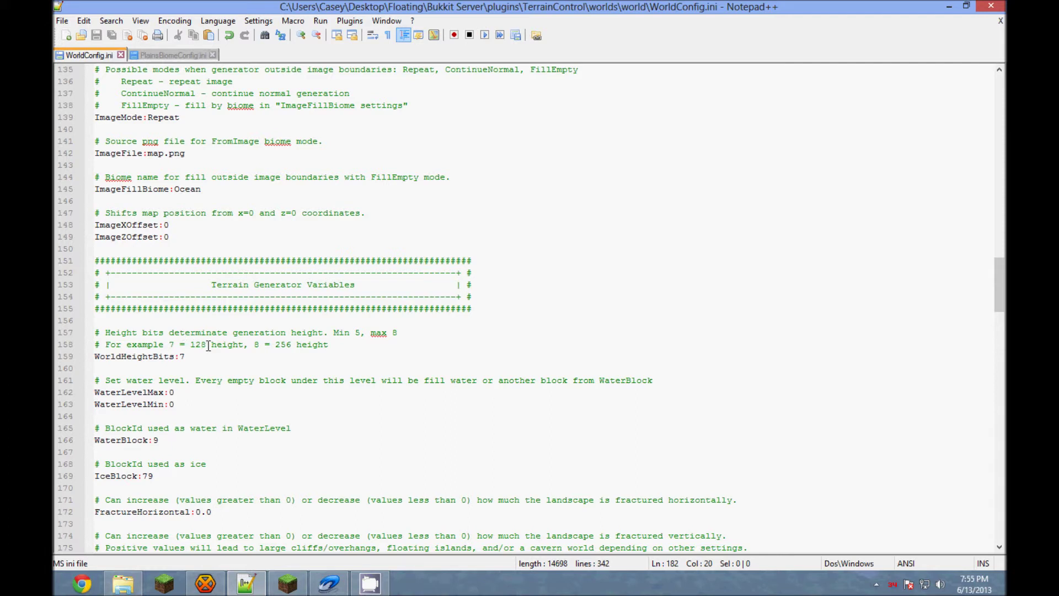
{"action": "left_click_drag", "start_coordinate": [186, 356], "coordinate": [181, 358]}
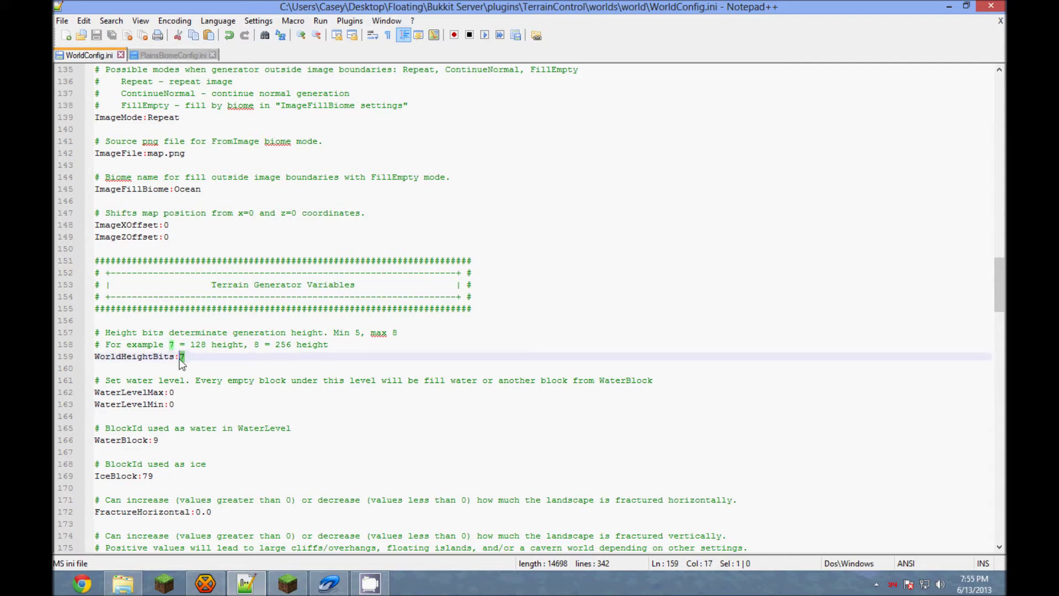
{"action": "type", "text": "8"}
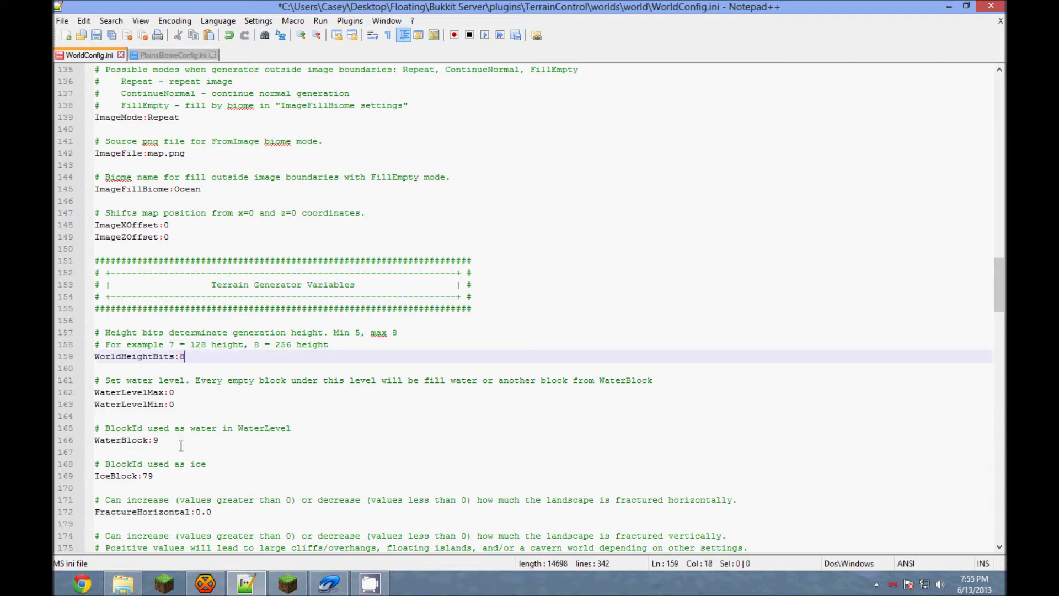
Set FractureHorizontal to 7 and FractureVertical to 4 in WorldConfig.ini and save the file.
{"action": "scroll", "coordinate": [180, 441], "scroll_direction": "down", "scroll_amount": 2}
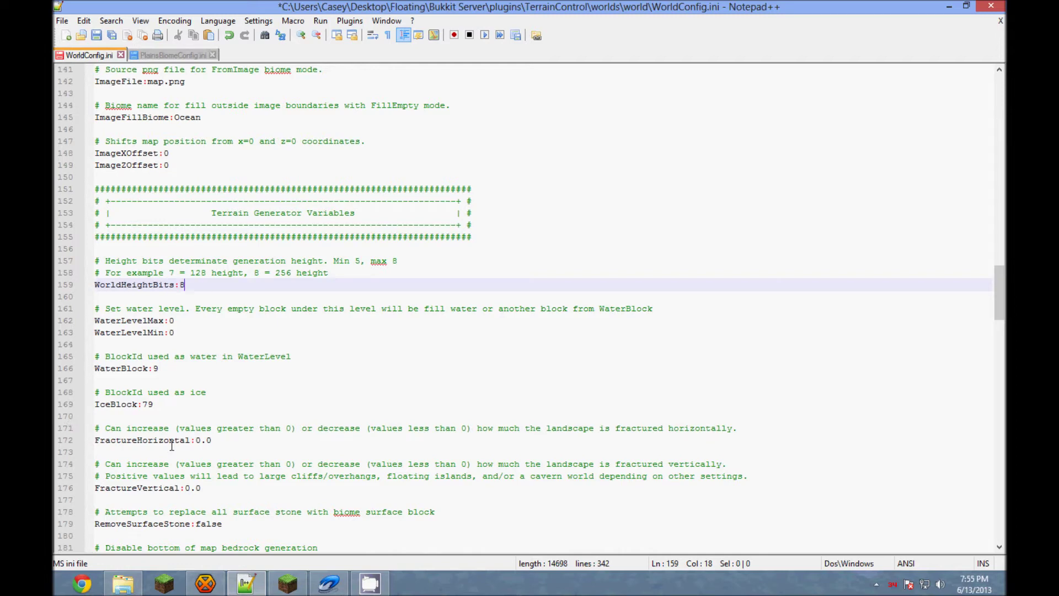
{"action": "left_click_drag", "start_coordinate": [217, 441], "coordinate": [196, 441]}
{"action": "scroll", "coordinate": [240, 469], "scroll_direction": "down", "scroll_amount": 3}
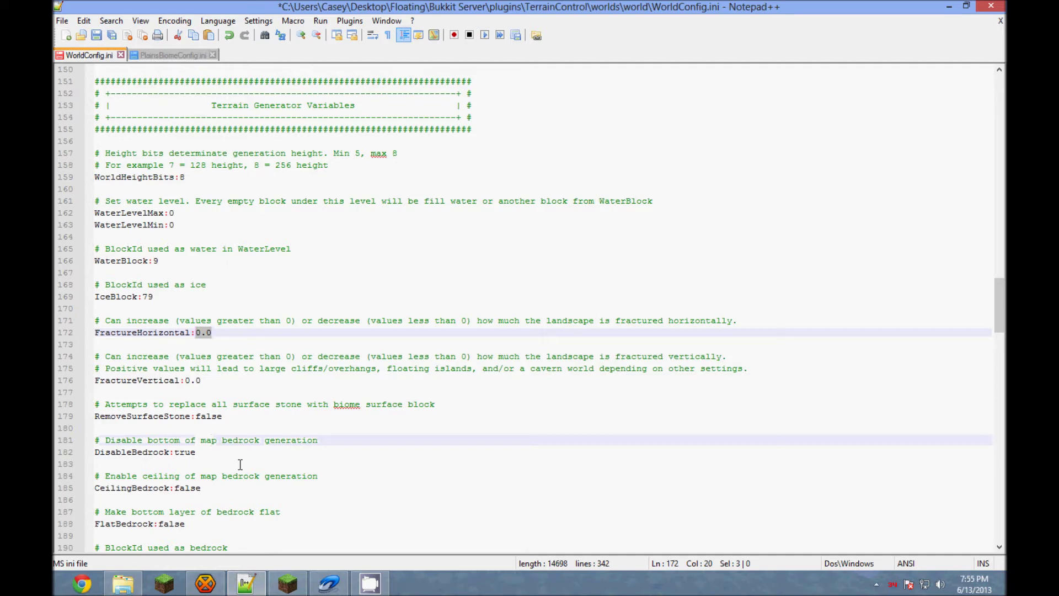
{"action": "type", "text": "7"}
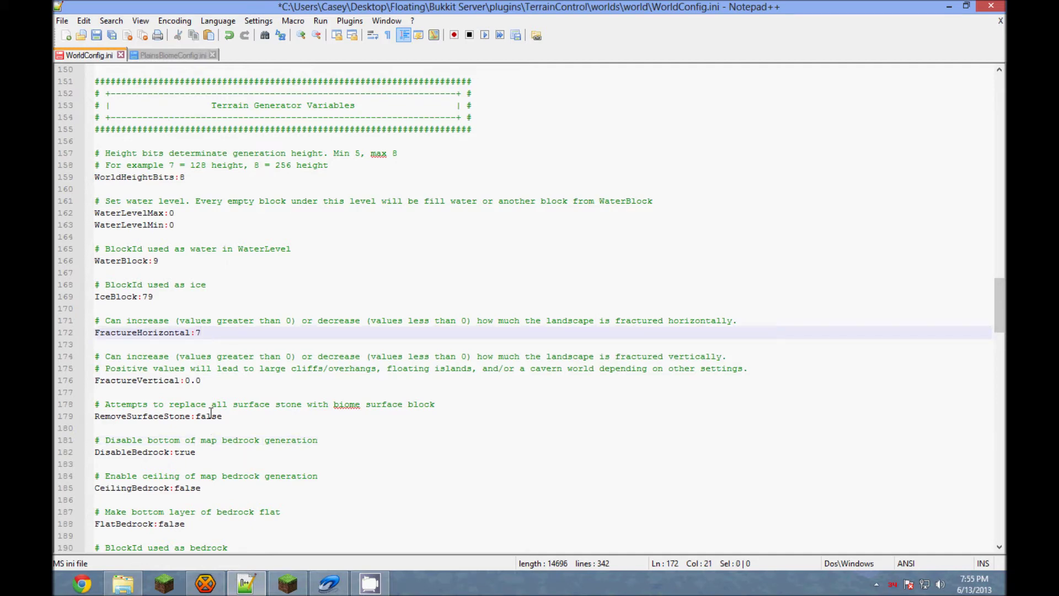
{"action": "left_click_drag", "start_coordinate": [201, 380], "coordinate": [189, 382]}
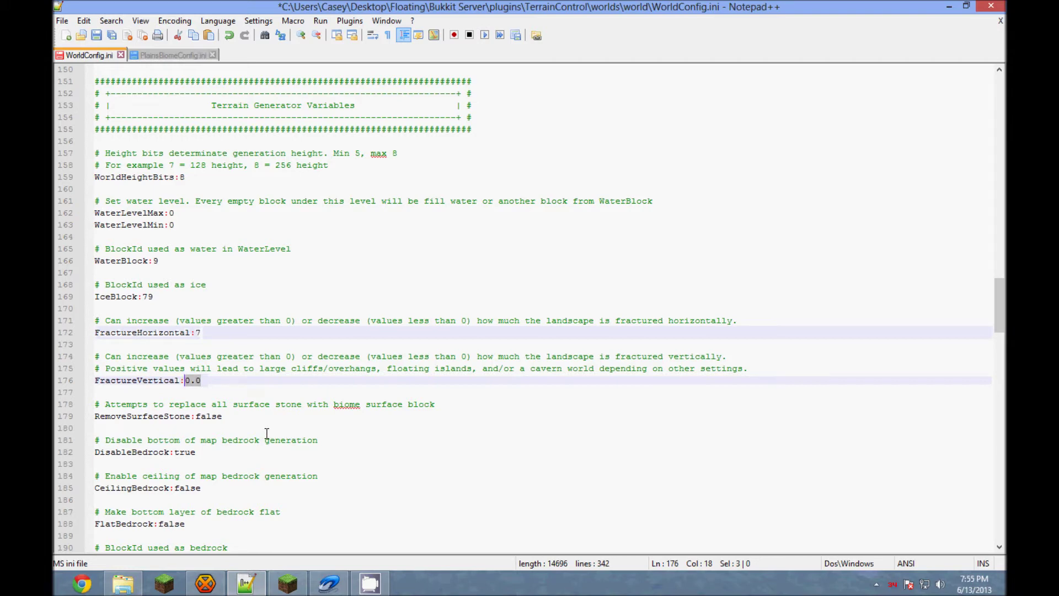
{"action": "type", "text": "4"}
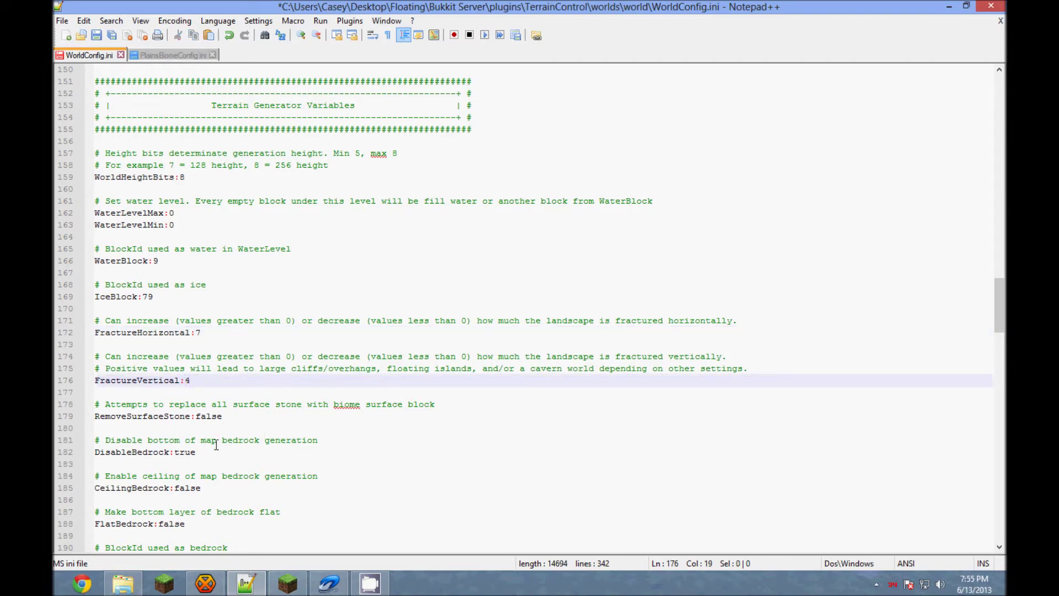
{"action": "scroll", "coordinate": [209, 456], "scroll_direction": "down", "scroll_amount": 4}
{"action": "key", "text": "ctrl+s"}
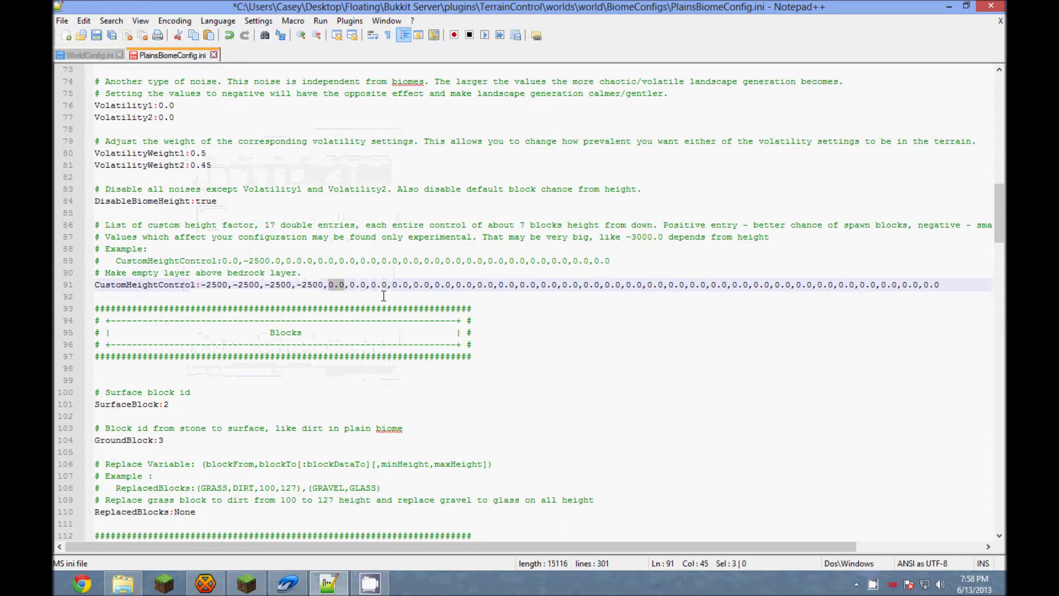
Set the fifth to eighth CustomHeightControl entries in PlainsBiomeConfig.ini to -2511, -2500, -2500 and -2500.
{"action": "type", "text": "-2511"}
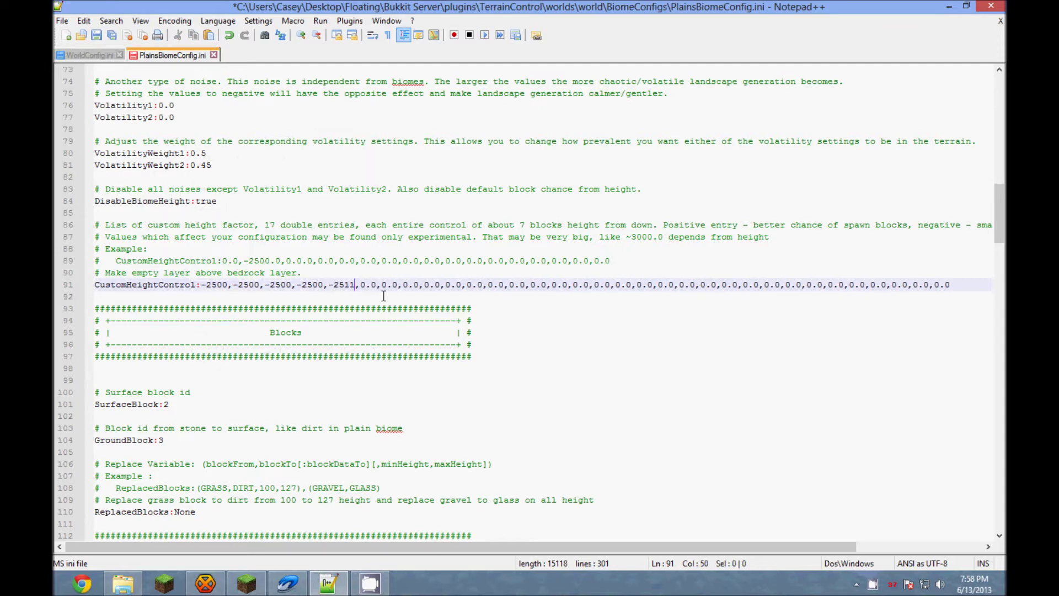
{"action": "left_click_drag", "start_coordinate": [378, 287], "coordinate": [365, 287]}
{"action": "type", "text": "-2500"}
{"action": "left_click_drag", "start_coordinate": [409, 285], "coordinate": [392, 285]}
{"action": "type", "text": "-2500"}
{"action": "left_click_drag", "start_coordinate": [439, 285], "coordinate": [422, 285]}
{"action": "type", "text": "-2500,-2500,-250"}
Change the eighth to eleventh CustomHeightControl entries to -1500, -1000, -500 and -250.
{"action": "left_click_drag", "start_coordinate": [473, 285], "coordinate": [456, 284]}
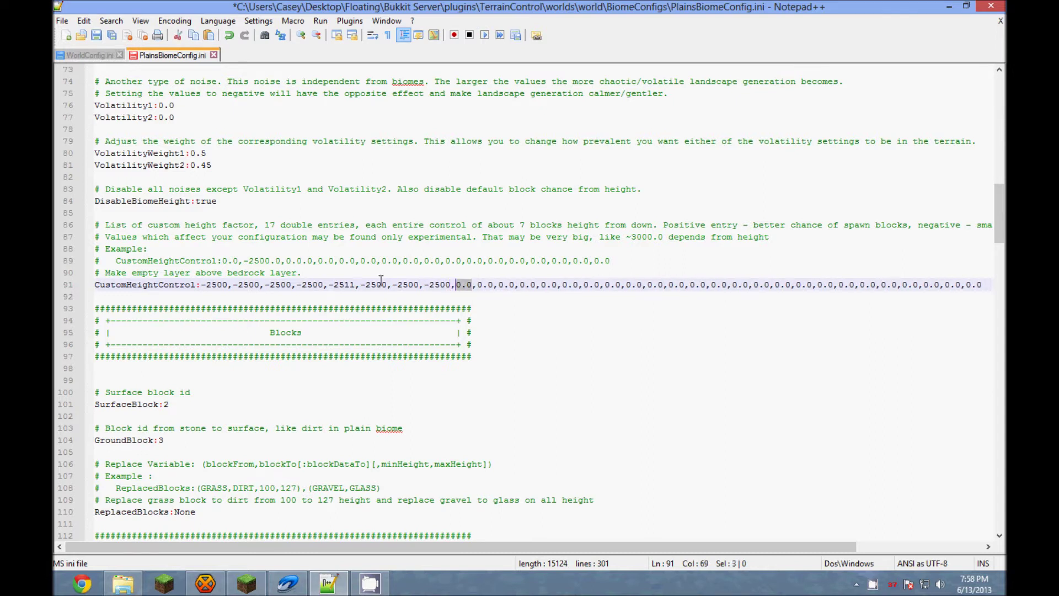
{"action": "left_click_drag", "start_coordinate": [434, 284], "coordinate": [457, 284]}
{"action": "type", "text": "1500,-1000"}
{"action": "left_click_drag", "start_coordinate": [506, 284], "coordinate": [487, 284]}
{"action": "type", "text": "-5"}
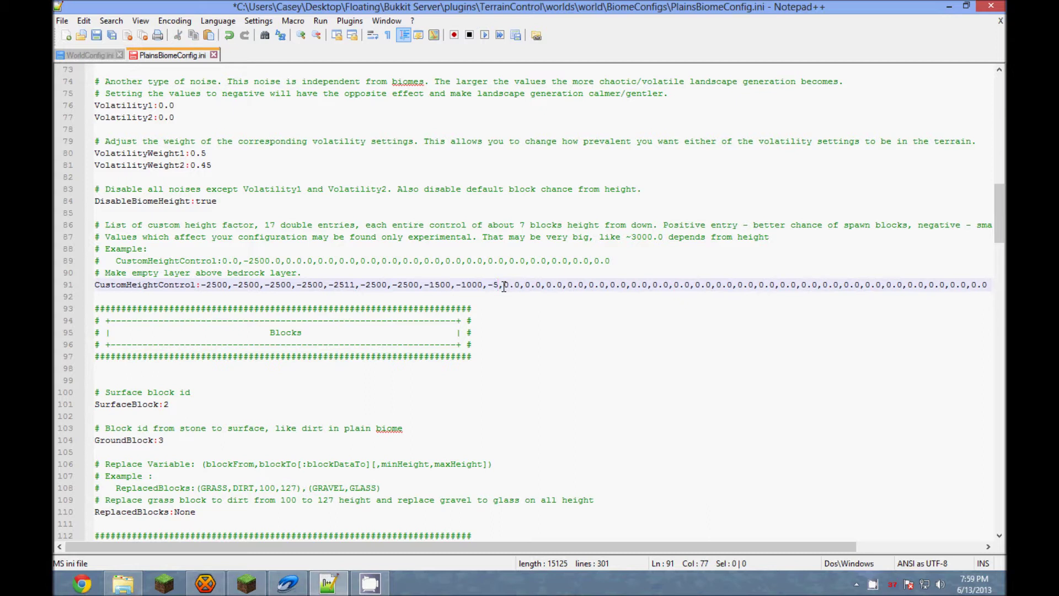
{"action": "type", "text": "00"}
{"action": "left_click_drag", "start_coordinate": [530, 285], "coordinate": [515, 286]}
{"action": "type", "text": "-250"}
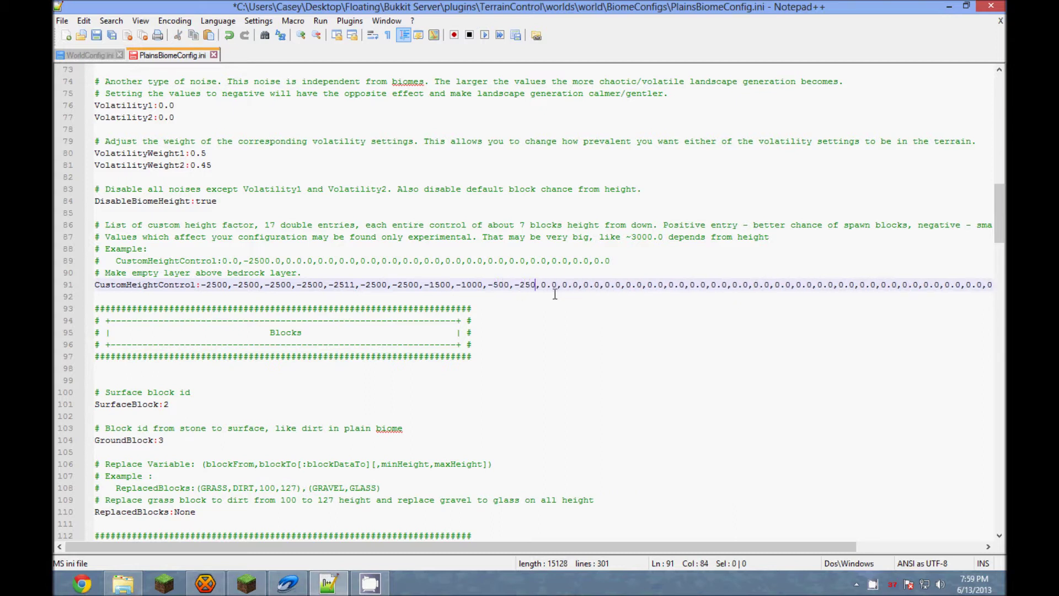
Set the twelfth to fifteenth CustomHeightControl entries to -75, -25, 0 and 25.
{"action": "left_click_drag", "start_coordinate": [559, 284], "coordinate": [541, 285]}
{"action": "type", "text": "-75"}
{"action": "left_click_drag", "start_coordinate": [579, 284], "coordinate": [561, 285]}
{"action": "type", "text": "-25"}
{"action": "mouse_move", "coordinate": [600, 284]}
{"action": "left_mouse_down"}
{"action": "mouse_move", "coordinate": [586, 286]}
{"action": "mouse_move", "coordinate": [613, 288]}
{"action": "left_mouse_up"}
{"action": "type", "text": "0,25"}
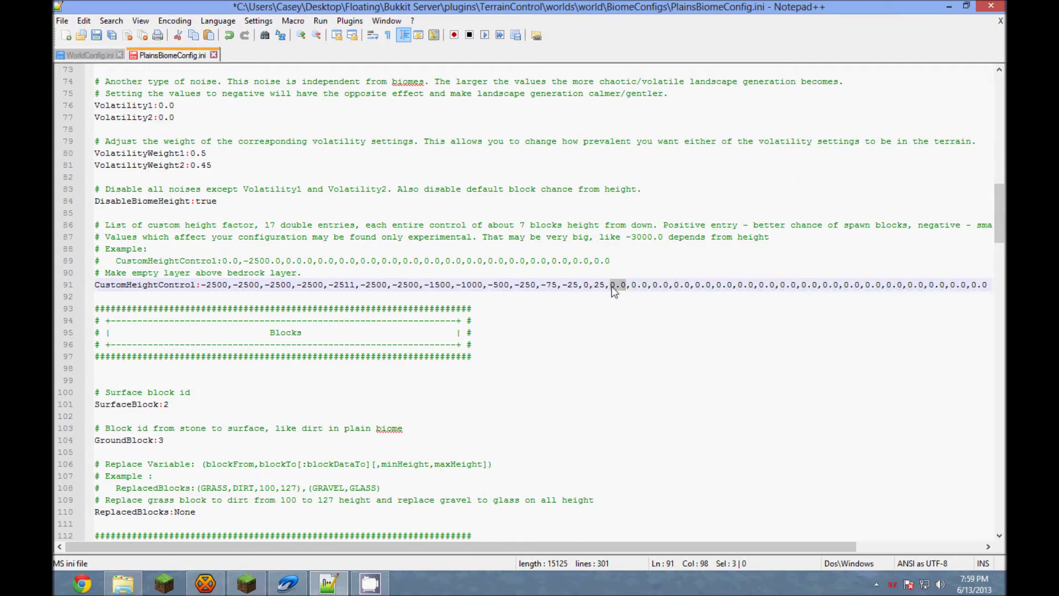
Set the sixteenth to nineteenth CustomHeightControl entries to 35, 50, 25 and 15.
{"action": "key", "text": "BackSpace"}
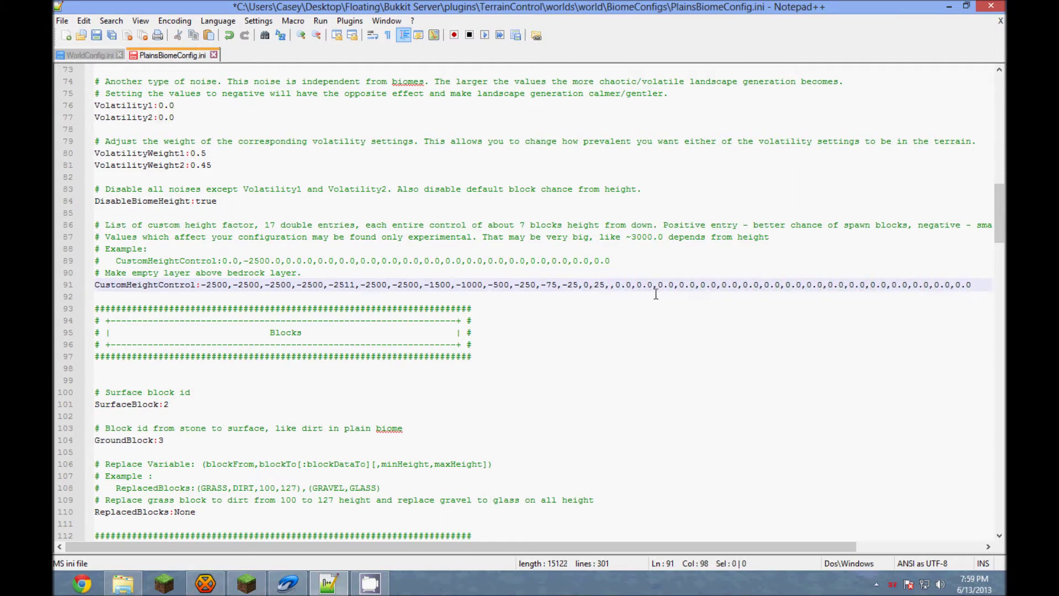
{"action": "type", "text": "35"}
{"action": "left_click_drag", "start_coordinate": [642, 285], "coordinate": [628, 287]}
{"action": "type", "text": "50"}
{"action": "mouse_move", "coordinate": [659, 285]}
{"action": "left_mouse_down"}
{"action": "mouse_move", "coordinate": [643, 285]}
{"action": "mouse_move", "coordinate": [659, 287]}
{"action": "left_mouse_up"}
{"action": "type", "text": "25,15"}
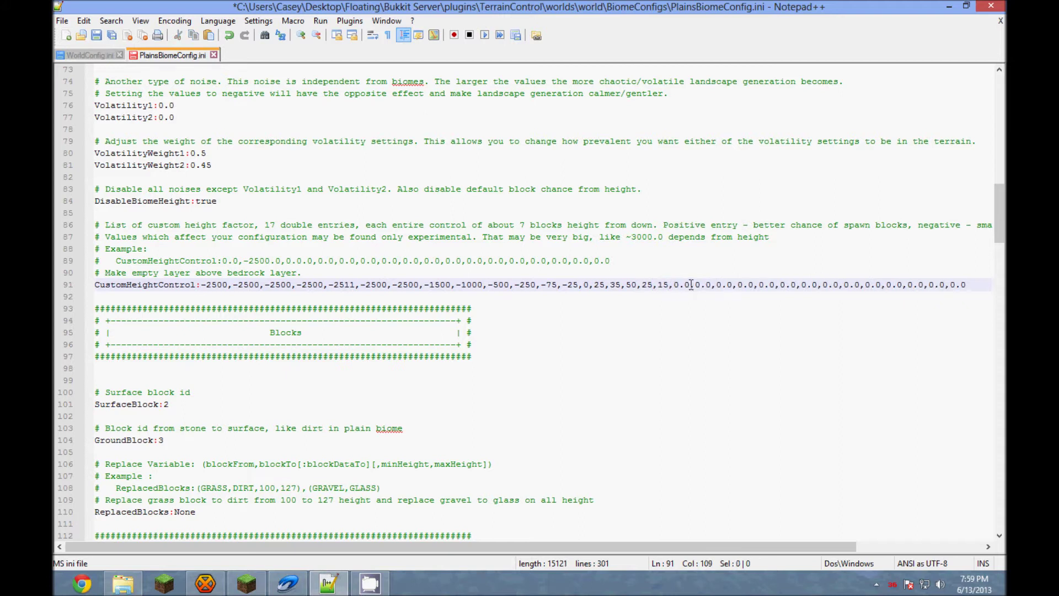
Set the twentieth to twenty-second CustomHeightControl entries to 0, -25 and -70.
{"action": "left_click_drag", "start_coordinate": [691, 285], "coordinate": [676, 286]}
{"action": "type", "text": "0"}
{"action": "left_click_drag", "start_coordinate": [705, 284], "coordinate": [685, 286]}
{"action": "type", "text": "-25"}
{"action": "left_click_drag", "start_coordinate": [724, 286], "coordinate": [708, 287]}
{"action": "type", "text": "-5"}
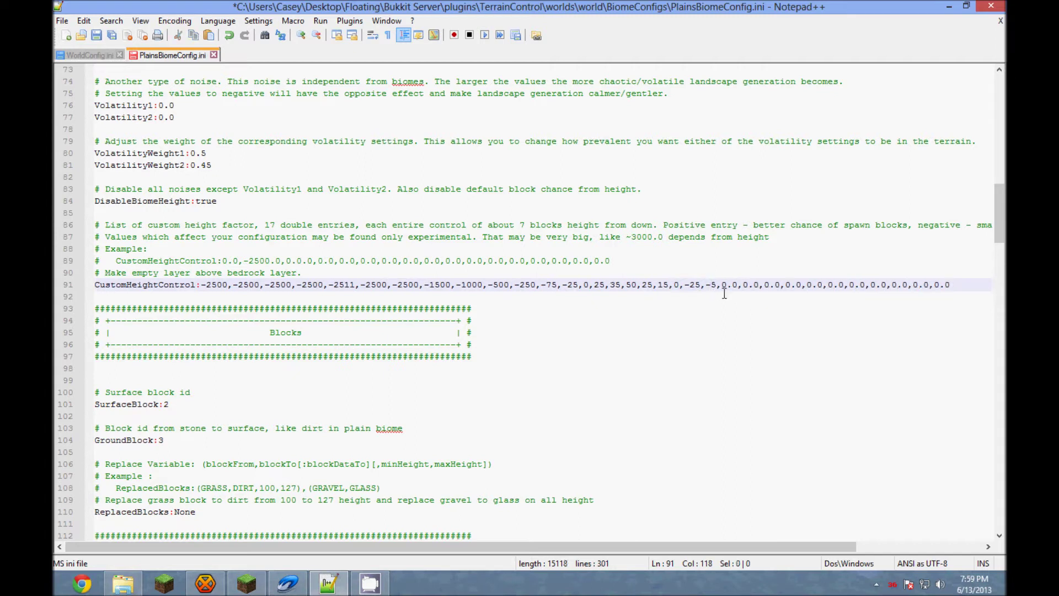
{"action": "key", "text": "BackSpace"}
{"action": "type", "text": "70"}
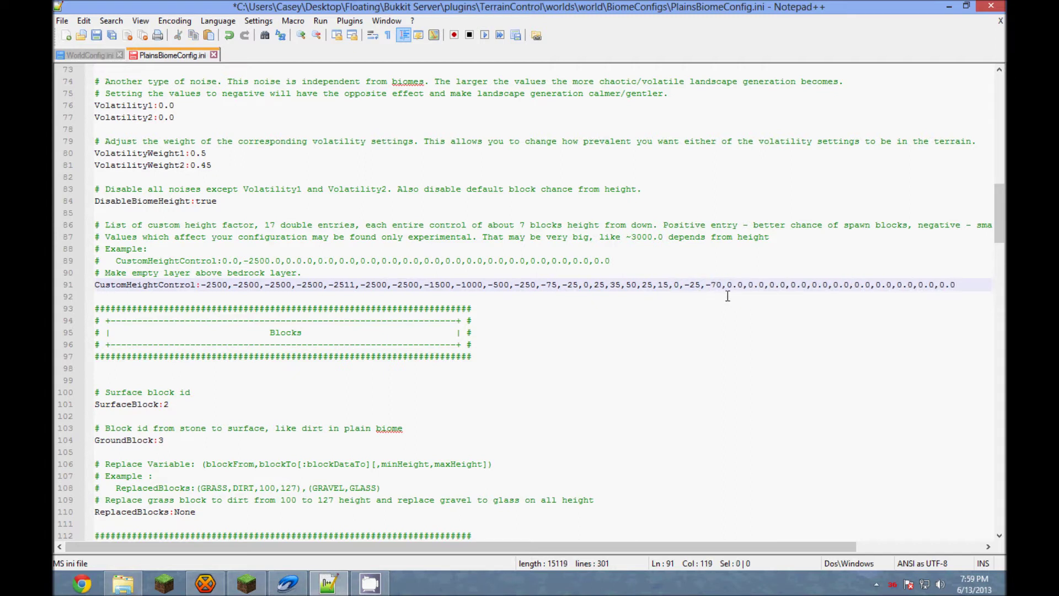
Set CustomHeightControl entries 23 and 24 to -70 and -25, and entries 26 to 29 to 25, 50, 25 and 0.
{"action": "left_click_drag", "start_coordinate": [743, 286], "coordinate": [726, 286]}
{"action": "type", "text": "70,-70"}
{"action": "left_click_drag", "start_coordinate": [765, 284], "coordinate": [748, 285]}
{"action": "type", "text": "-25"}
{"action": "left_click_drag", "start_coordinate": [808, 284], "coordinate": [849, 285]}
{"action": "type", "text": "25,50,25,0,"}
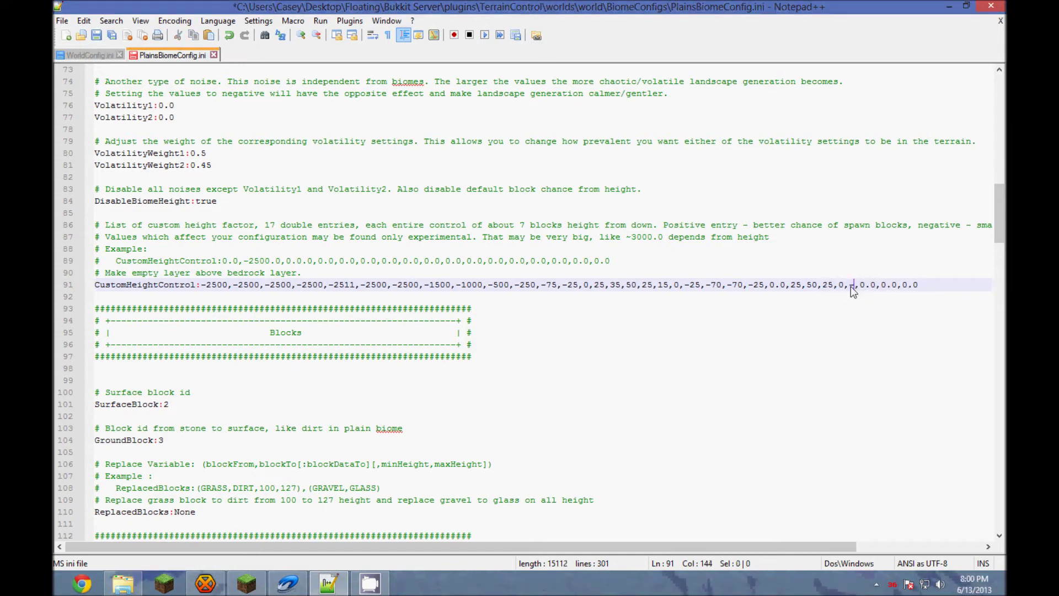
Set the last four CustomHeightControl entries to -25, -50, -200 and -500 and save PlainsBiomeConfig.ini.
{"action": "type", "text": "-25"}
{"action": "mouse_move", "coordinate": [888, 285]}
{"action": "left_mouse_down"}
{"action": "mouse_move", "coordinate": [871, 286]}
{"action": "mouse_move", "coordinate": [889, 286]}
{"action": "left_mouse_up"}
{"action": "type", "text": "-50,"}
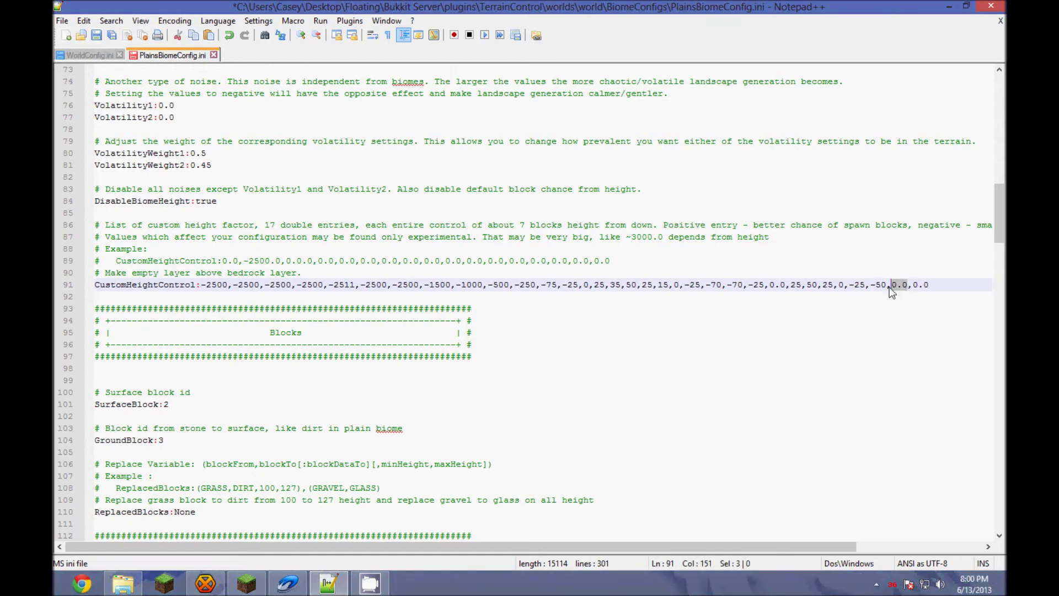
{"action": "type", "text": "-100"}
{"action": "left_click_drag", "start_coordinate": [903, 285], "coordinate": [919, 284]}
{"action": "type", "text": "200,-500"}
{"action": "key", "text": "ctrl+s"}
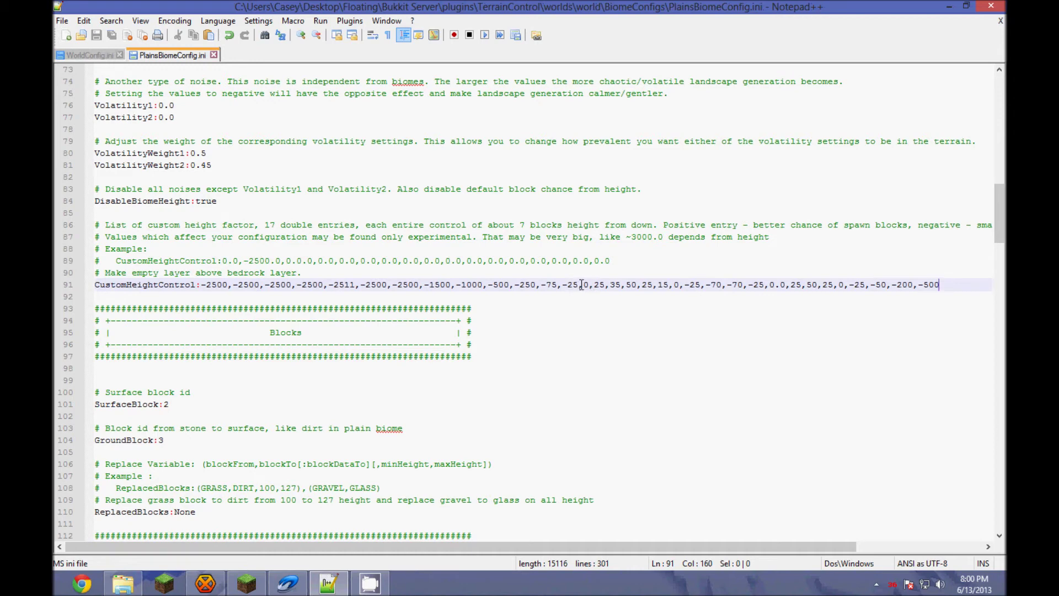
{"action": "left_click_drag", "start_coordinate": [563, 284], "coordinate": [870, 286]}
Switch to Minecraft and teleport from beneath the floating terrain to its surface with the /top command.
{"action": "key", "text": "Up"}
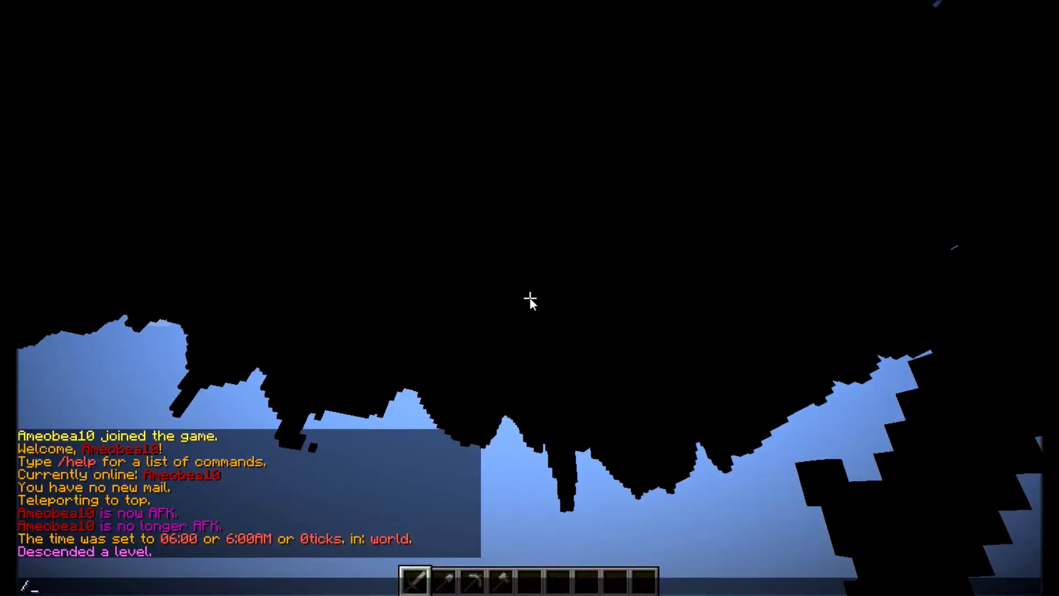
{"action": "type", "text": "op"}
{"action": "key", "text": "Return"}
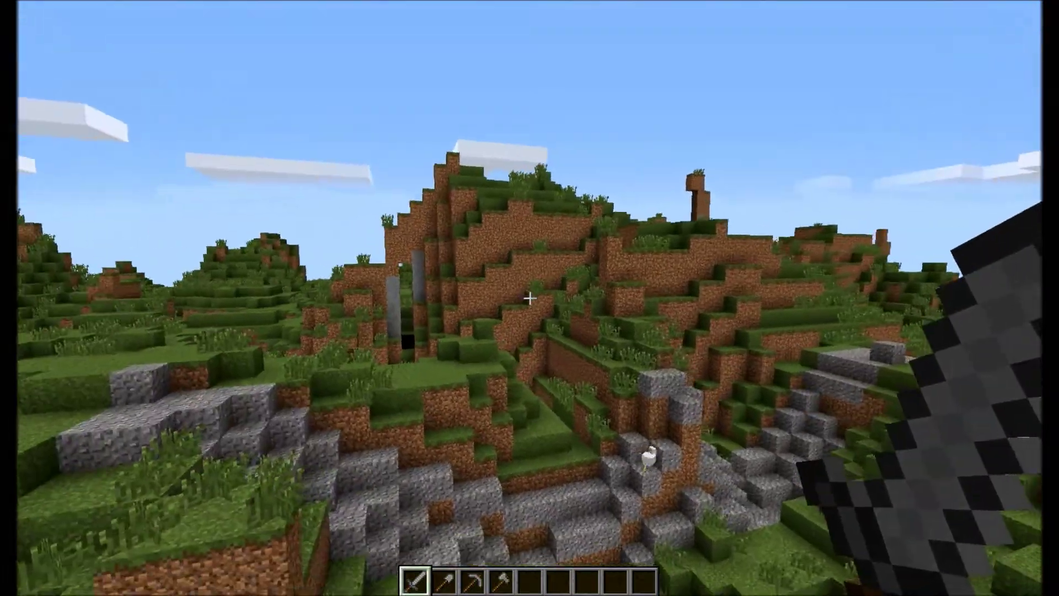
Explore the generated world's surface, examining the hills, exposed stone, village buildings and farms, with the empty fifth hotbar slot selected.
{"action": "key", "text": "w"}
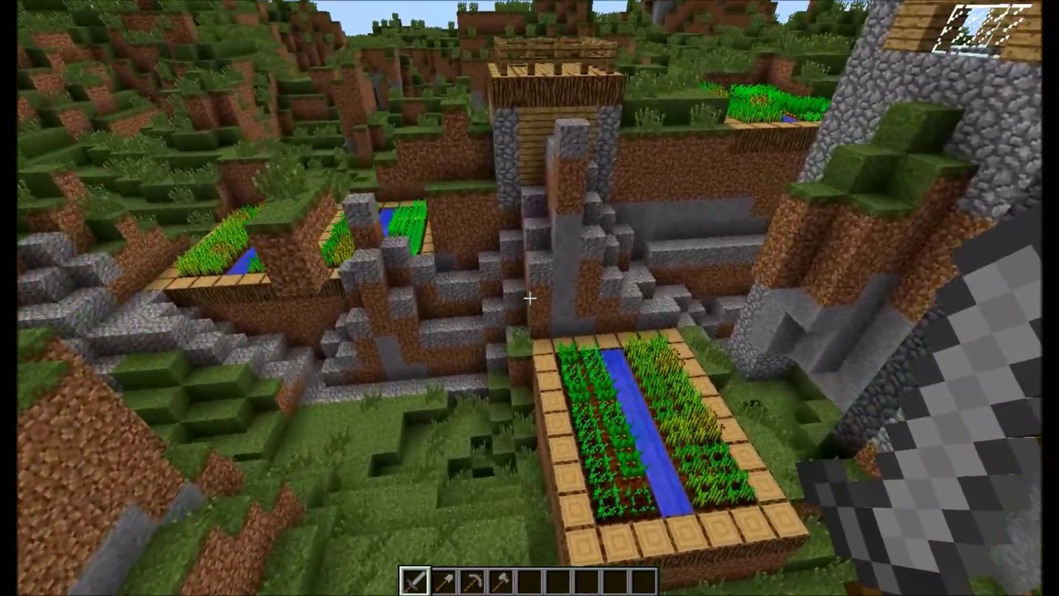
{"action": "left_click", "coordinate": [530, 297]}
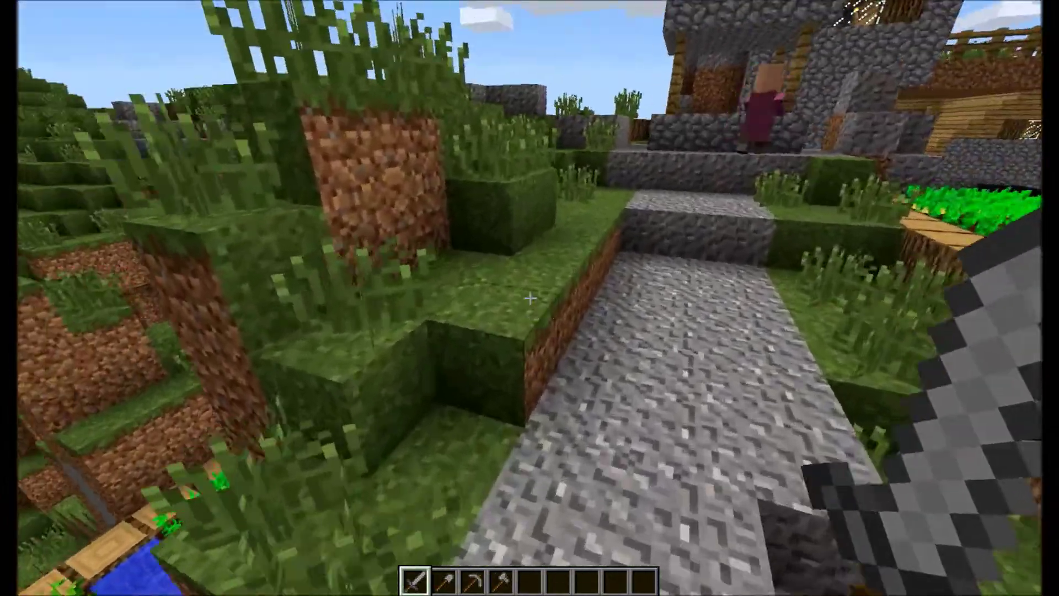
{"action": "key", "text": "4"}
{"action": "key", "text": "5"}
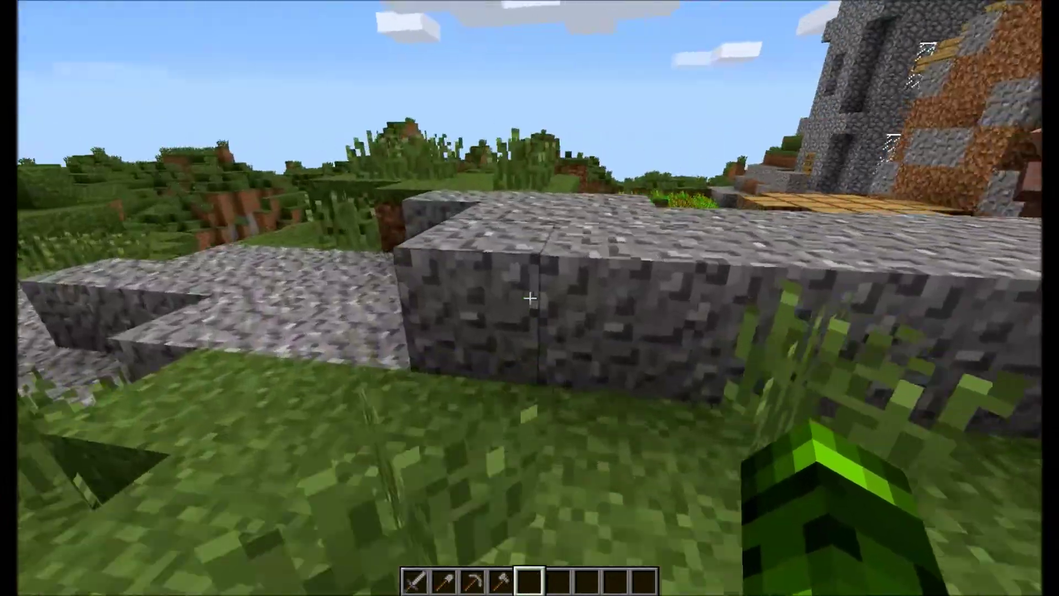
{"action": "key", "text": "w"}
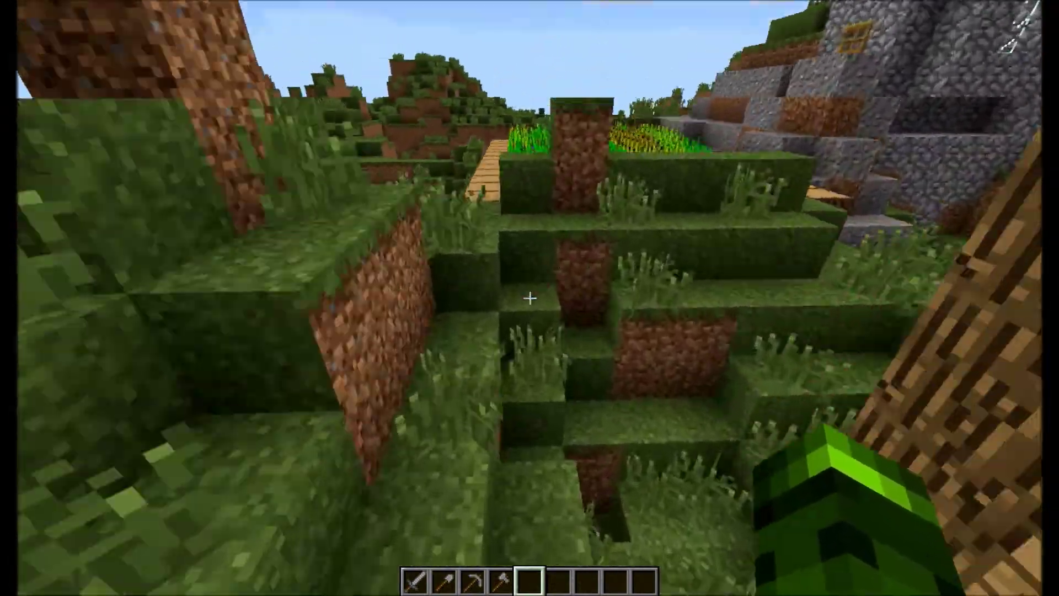
{"action": "key", "text": "w"}
{"action": "key", "text": "space"}
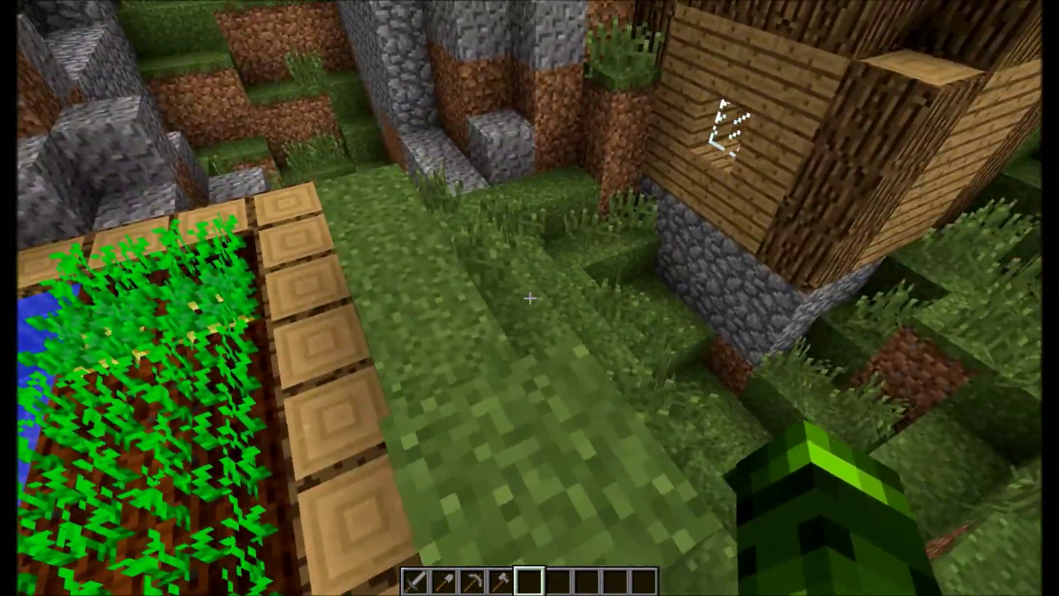
{"action": "key", "text": "w"}
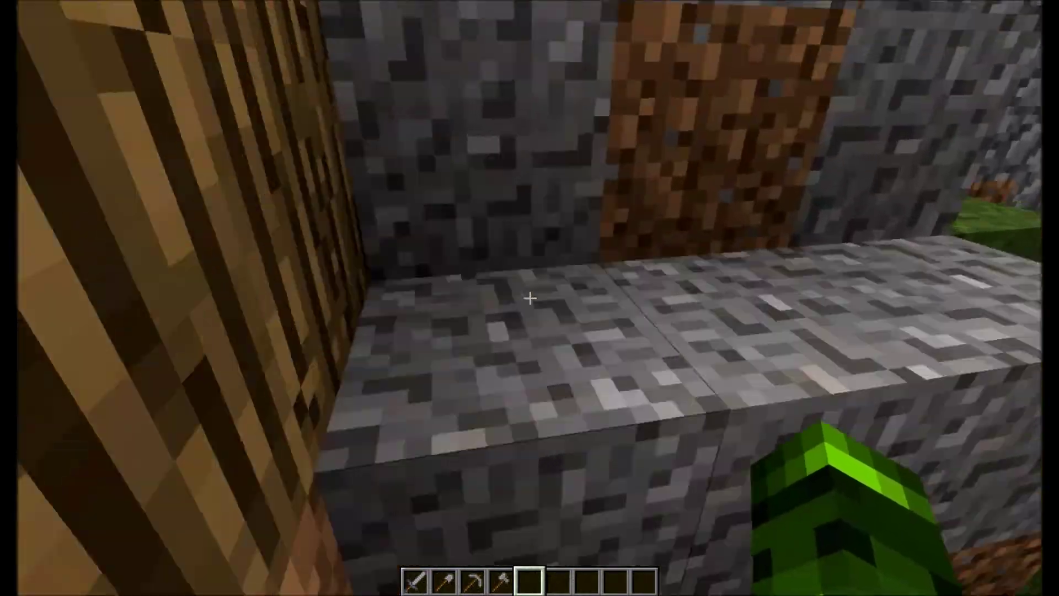
{"action": "key", "text": "w"}
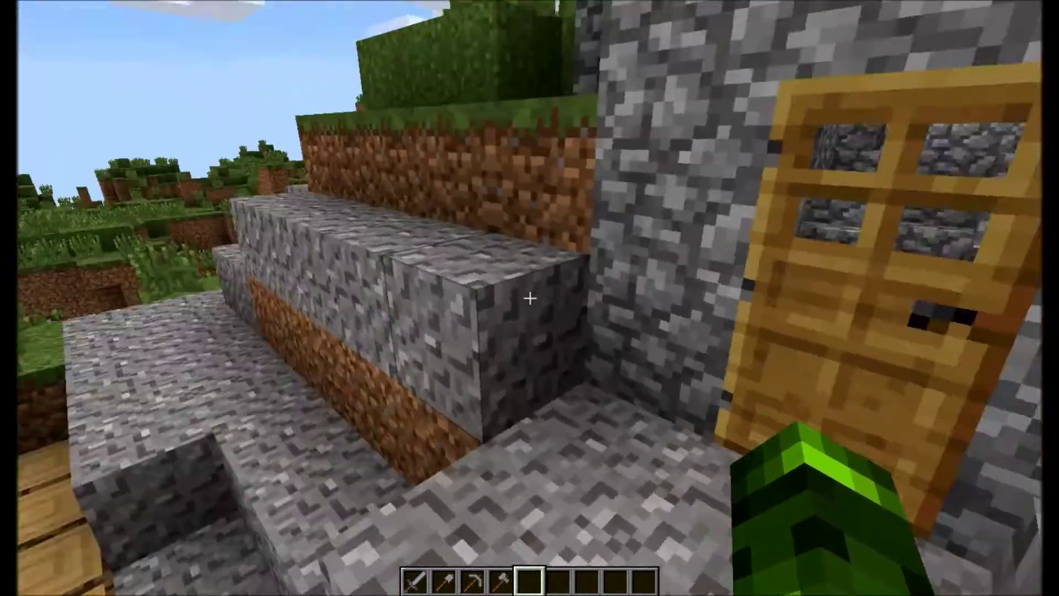
{"action": "key", "text": "w"}
{"action": "key", "text": "space"}
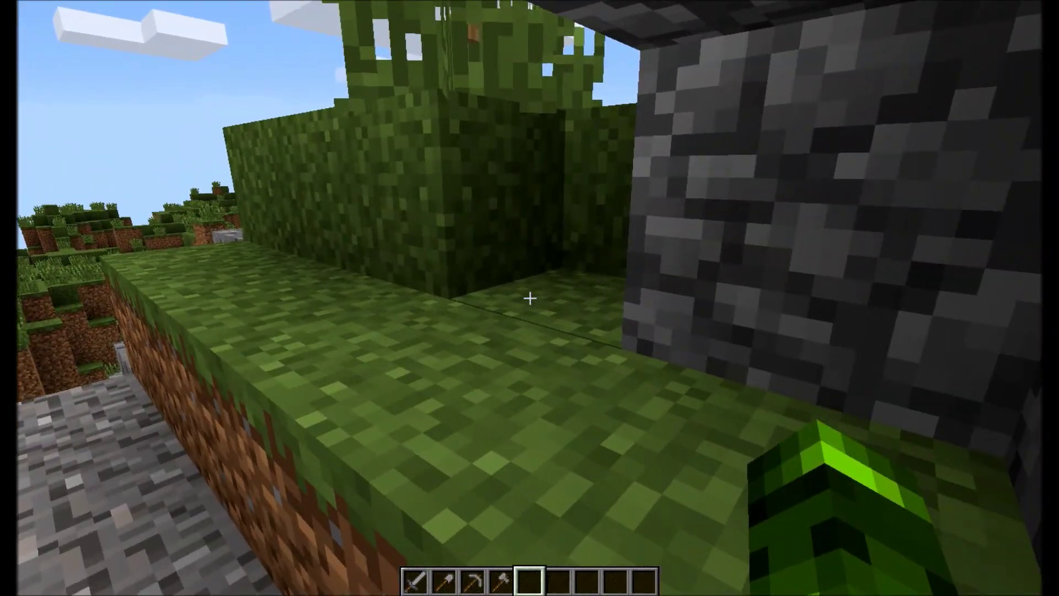